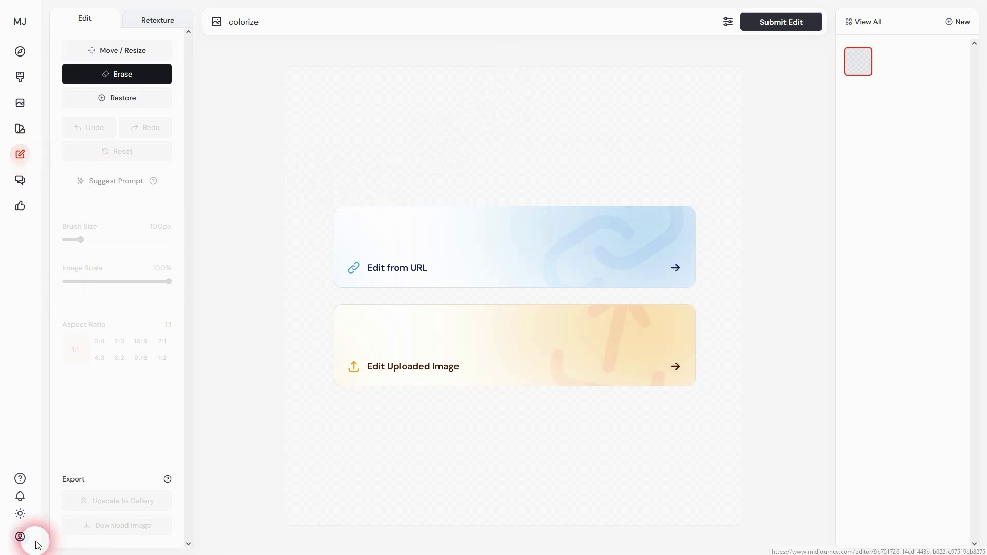
Read the External Image Editor post under Updates, then return to the dancing-man editor.
{"action": "left_click", "coordinate": [19, 497]}
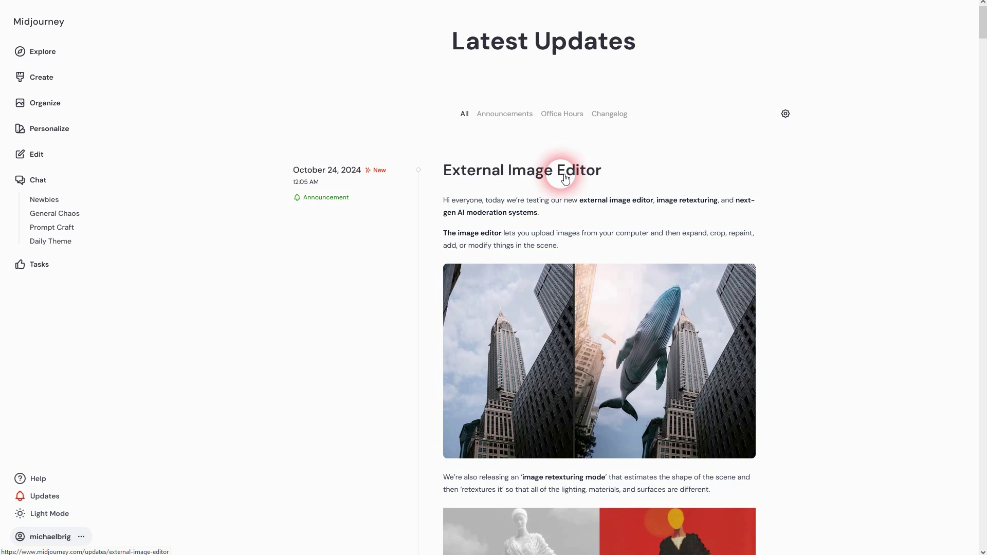
{"action": "scroll", "coordinate": [829, 235], "scroll_direction": "down", "scroll_amount": 5}
{"action": "scroll", "coordinate": [730, 273], "scroll_direction": "down", "scroll_amount": 10}
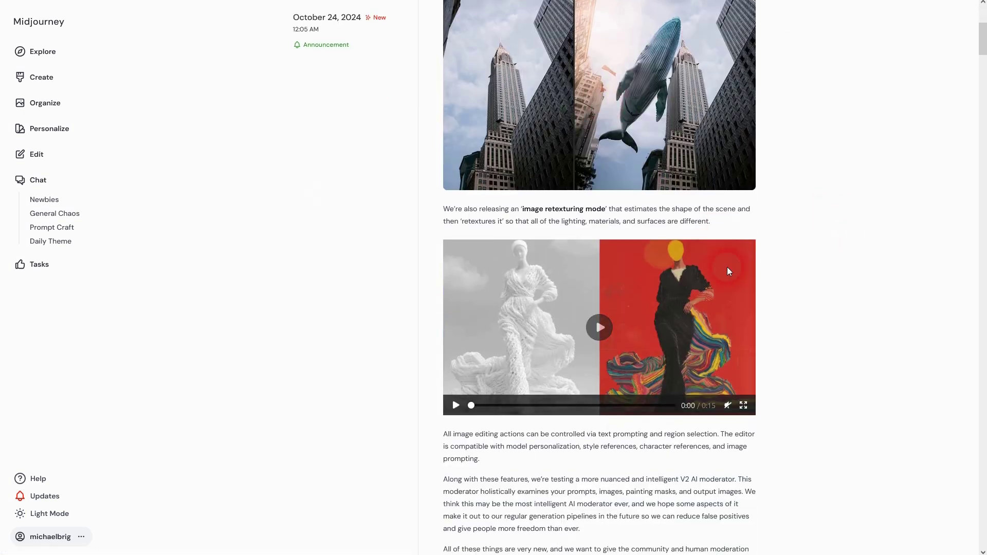
{"action": "scroll", "coordinate": [843, 274], "scroll_direction": "down", "scroll_amount": 3}
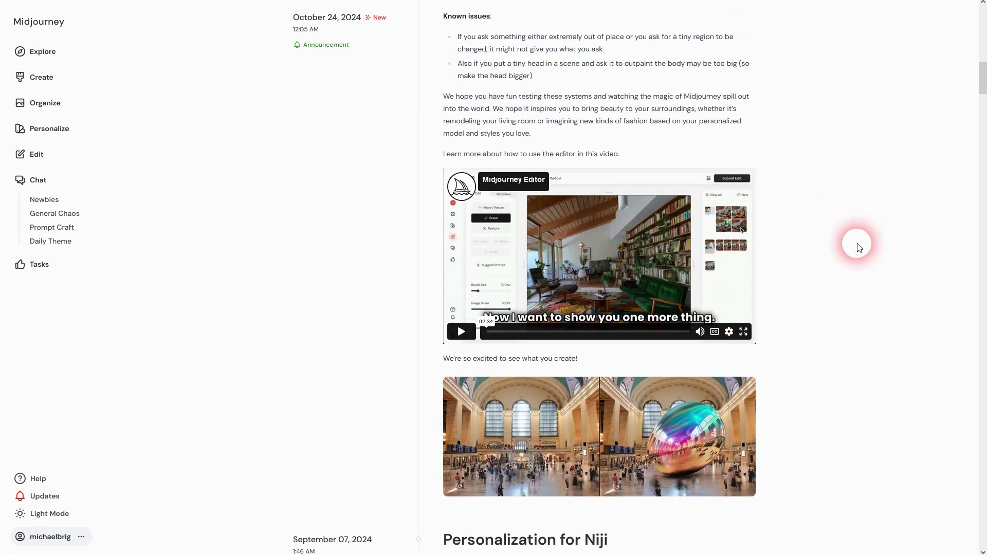
{"action": "scroll", "coordinate": [853, 244], "scroll_direction": "down", "scroll_amount": 4}
{"action": "scroll", "coordinate": [833, 249], "scroll_direction": "up", "scroll_amount": 8}
{"action": "scroll", "coordinate": [809, 252], "scroll_direction": "up", "scroll_amount": 15}
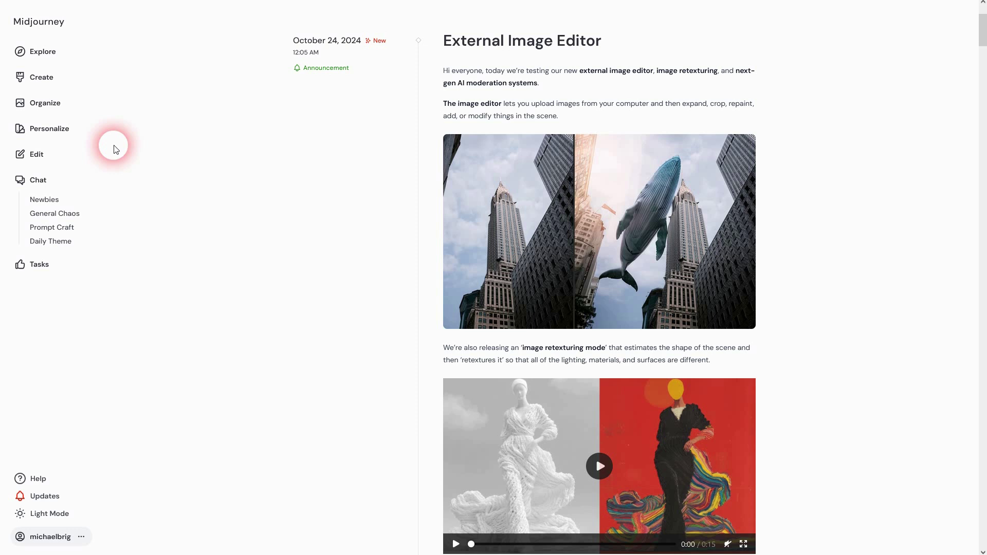
{"action": "left_click", "coordinate": [57, 152]}
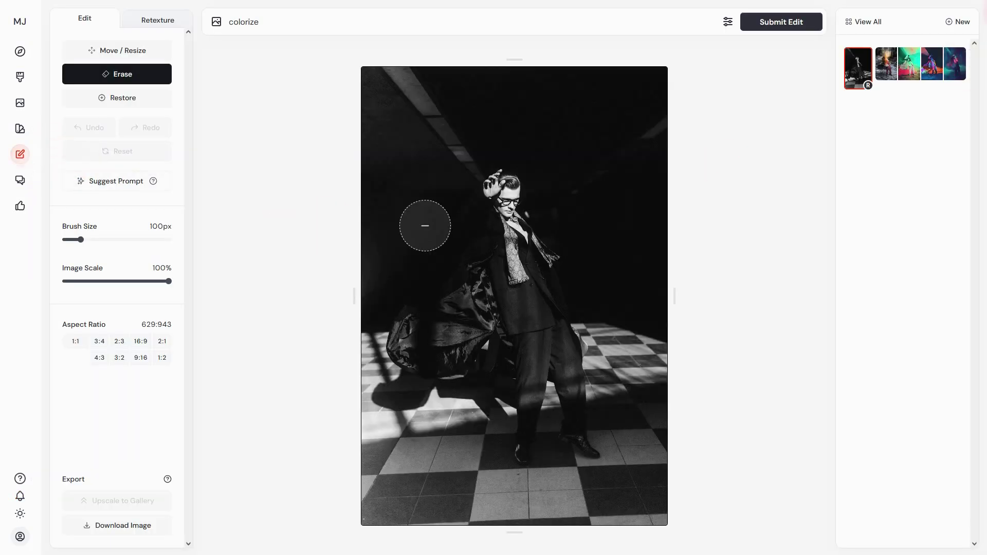
Upload the photo of the shouting boy on yellow as a new edit.
{"action": "left_click", "coordinate": [968, 27]}
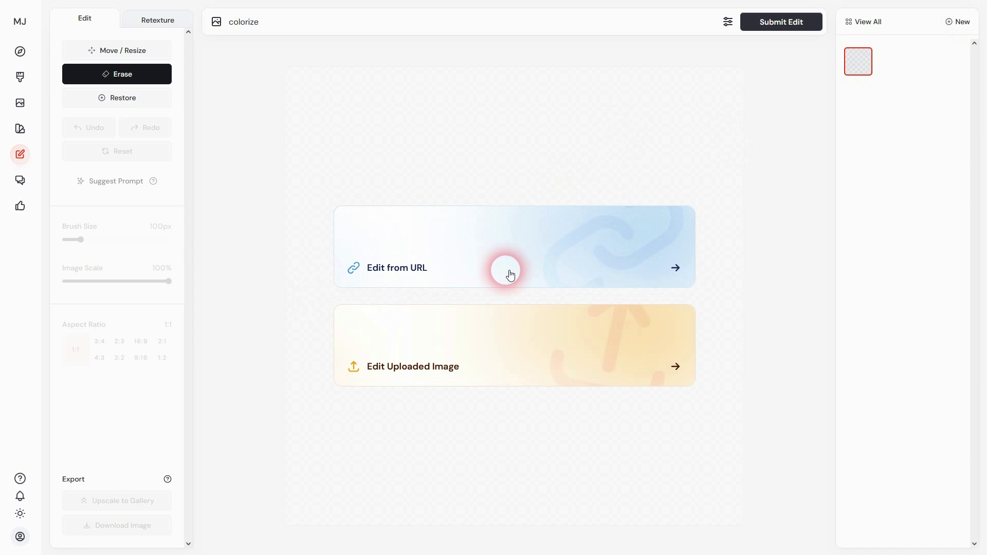
{"action": "left_click", "coordinate": [474, 355]}
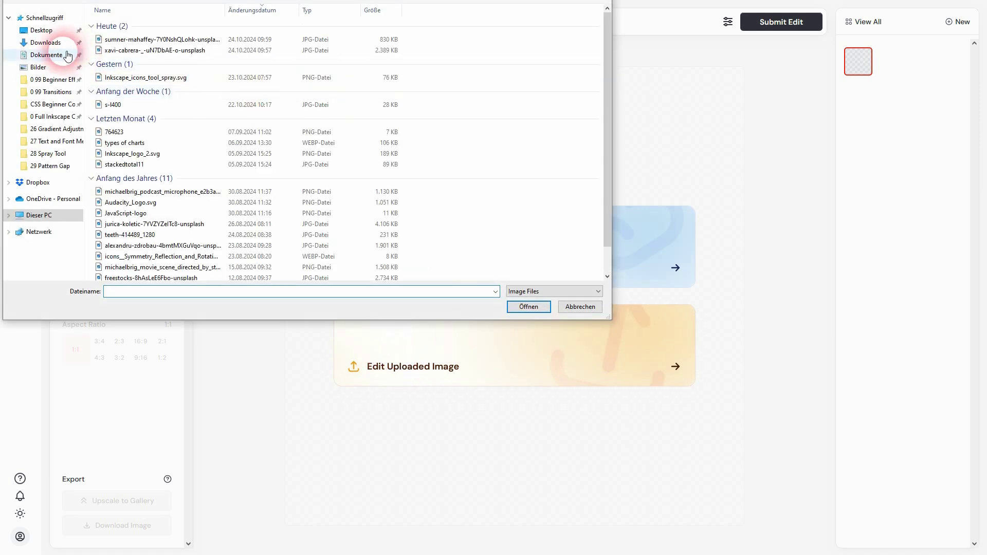
{"action": "left_click", "coordinate": [156, 51]}
{"action": "left_click", "coordinate": [157, 53]}
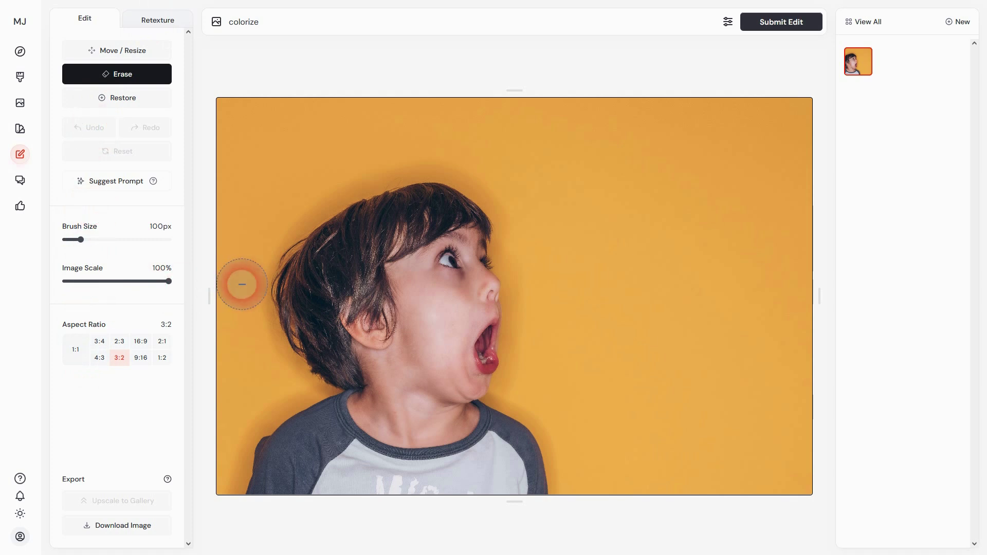
Erase the yellow background around the boy and submit a marshmallow-monster prompt replacing 'colorize'.
{"action": "left_click_drag", "start_coordinate": [80, 240], "coordinate": [125, 239]}
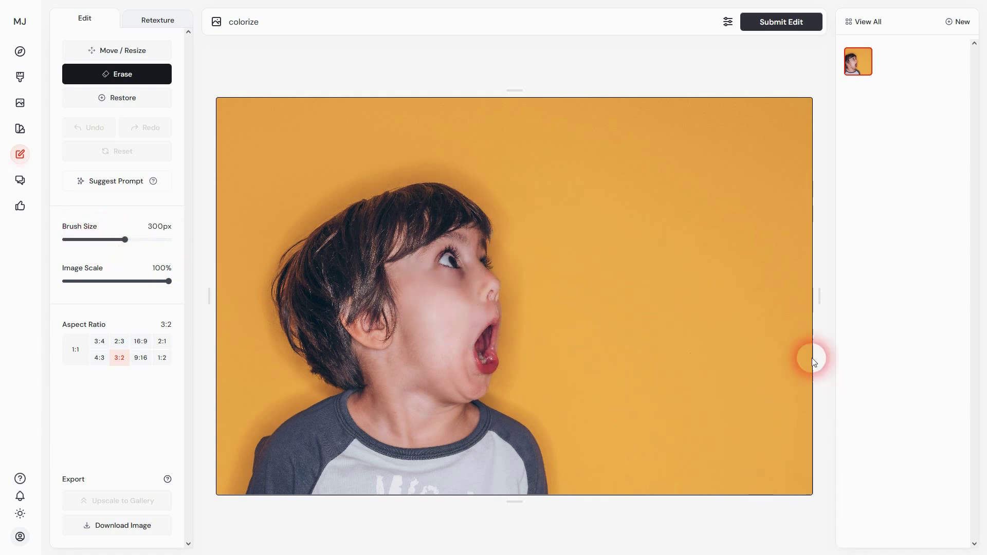
{"action": "mouse_move", "coordinate": [793, 118]}
{"action": "left_mouse_down"}
{"action": "mouse_move", "coordinate": [700, 191]}
{"action": "mouse_move", "coordinate": [675, 243]}
{"action": "mouse_move", "coordinate": [703, 336]}
{"action": "mouse_move", "coordinate": [719, 504]}
{"action": "mouse_move", "coordinate": [756, 537]}
{"action": "mouse_move", "coordinate": [758, 170]}
{"action": "mouse_move", "coordinate": [552, 167]}
{"action": "mouse_move", "coordinate": [643, 407]}
{"action": "mouse_move", "coordinate": [438, 92]}
{"action": "mouse_move", "coordinate": [212, 195]}
{"action": "mouse_move", "coordinate": [199, 427]}
{"action": "mouse_move", "coordinate": [75, 240]}
{"action": "left_mouse_up"}
{"action": "mouse_move", "coordinate": [223, 502]}
{"action": "left_mouse_down"}
{"action": "mouse_move", "coordinate": [315, 387]}
{"action": "mouse_move", "coordinate": [282, 234]}
{"action": "mouse_move", "coordinate": [577, 465]}
{"action": "mouse_move", "coordinate": [498, 403]}
{"action": "mouse_move", "coordinate": [511, 289]}
{"action": "mouse_move", "coordinate": [553, 412]}
{"action": "left_mouse_up"}
{"action": "left_click_drag", "start_coordinate": [317, 297], "coordinate": [352, 205]}
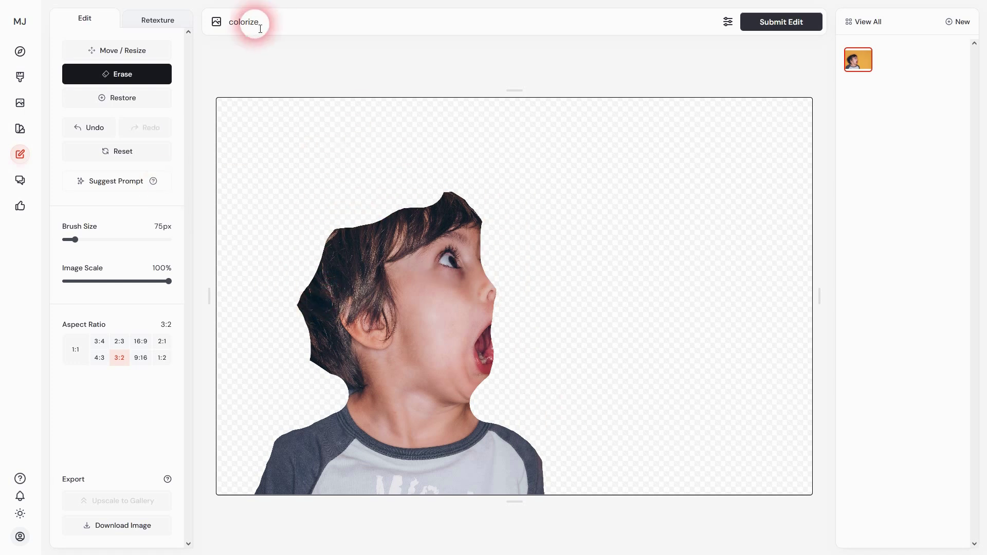
{"action": "left_click_drag", "start_coordinate": [249, 24], "coordinate": [220, 22]}
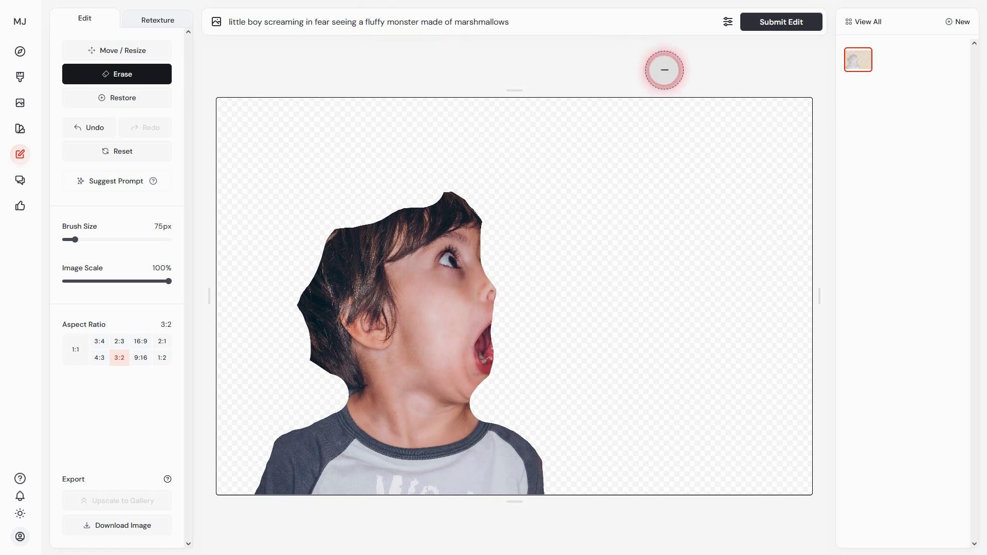
{"action": "key", "text": "Return"}
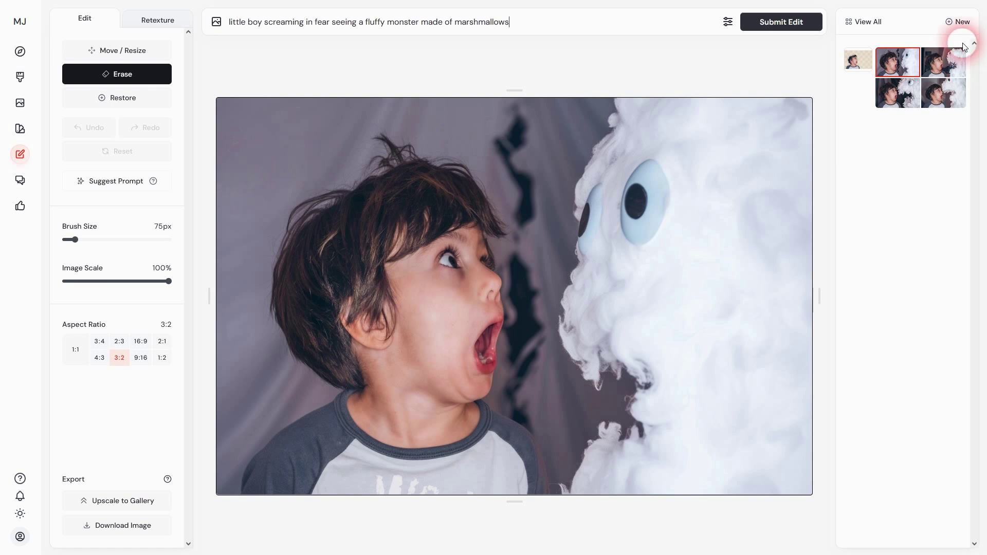
Compare all four monster variants against the original photo, keeping the foamy one-eyed monster.
{"action": "left_click", "coordinate": [951, 61]}
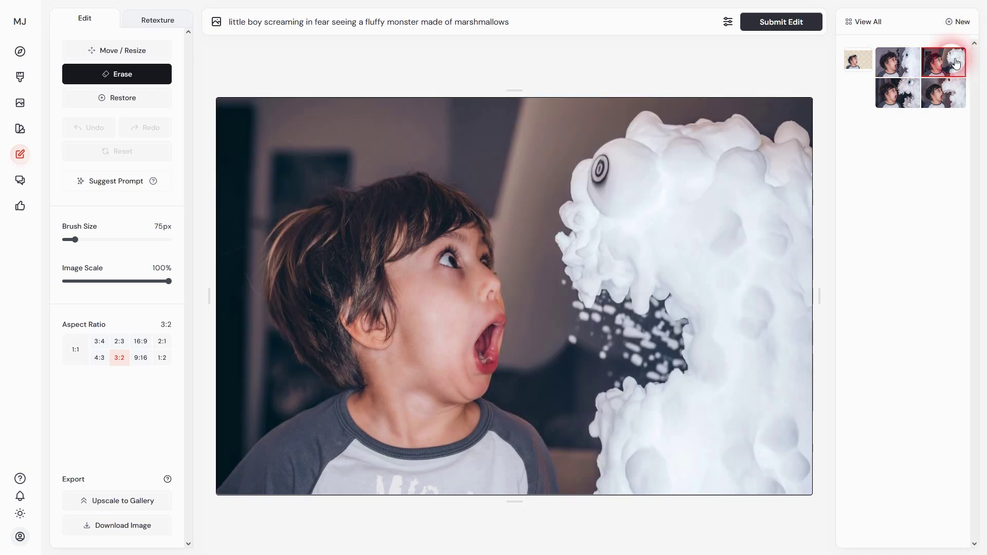
{"action": "left_click", "coordinate": [906, 103]}
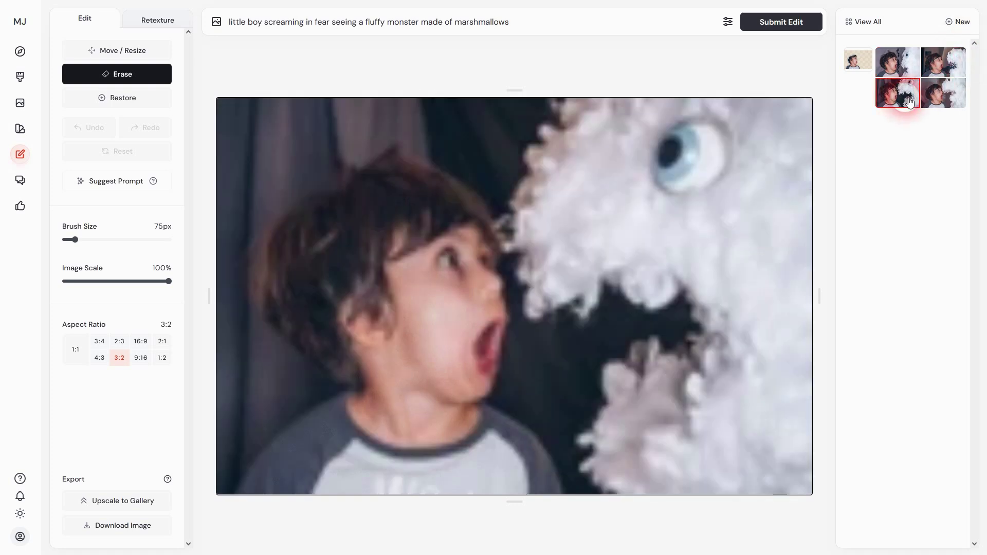
{"action": "left_click", "coordinate": [953, 99]}
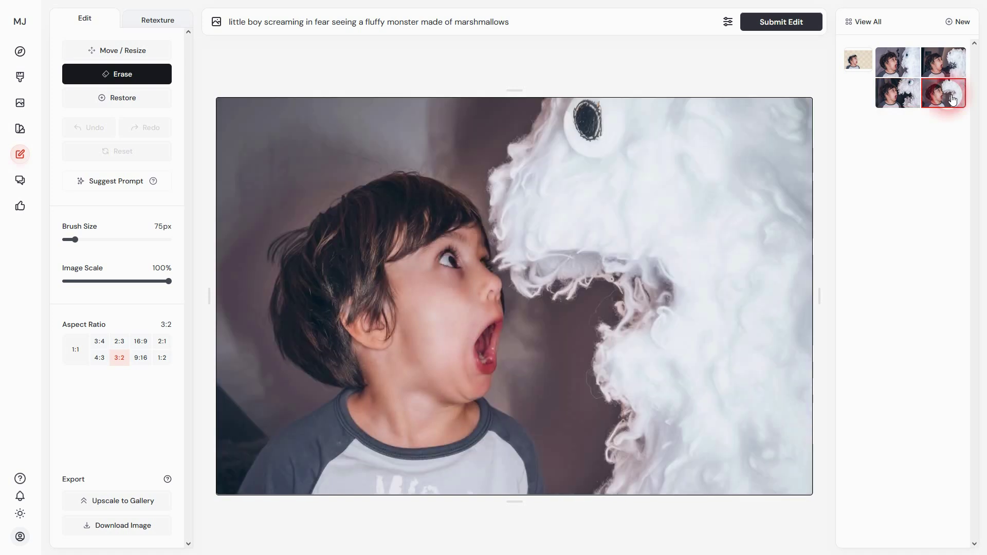
{"action": "left_click", "coordinate": [947, 61]}
{"action": "left_click", "coordinate": [862, 59]}
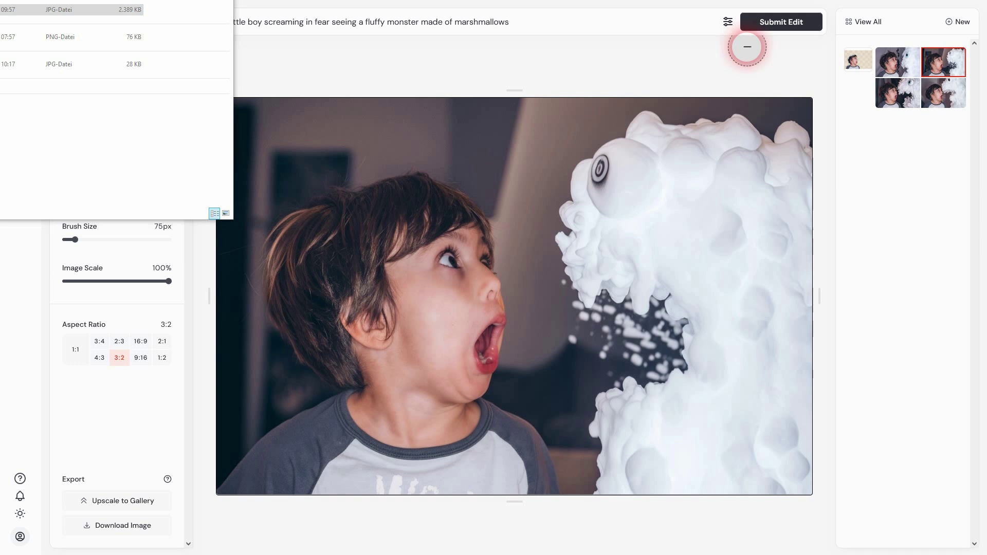
{"action": "left_click", "coordinate": [808, 81]}
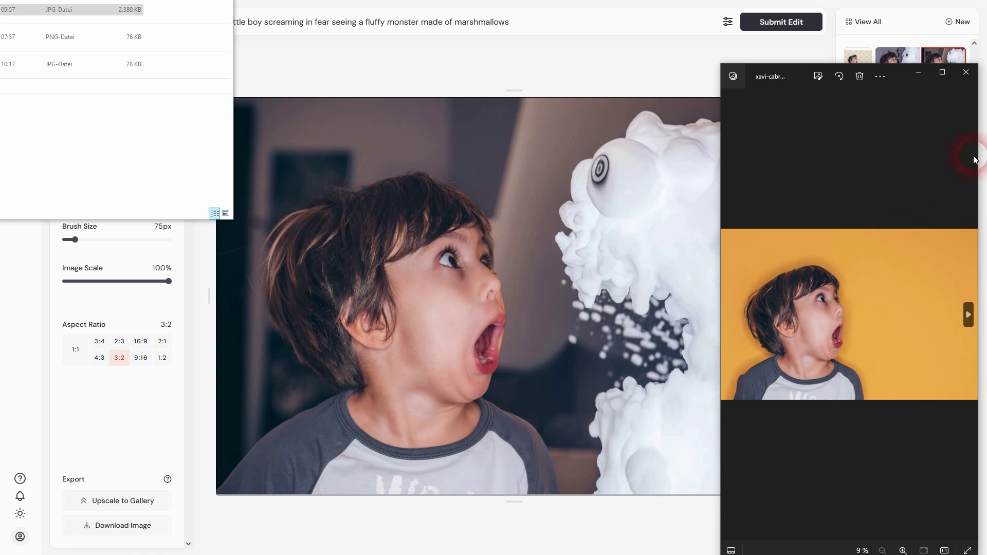
{"action": "left_click", "coordinate": [966, 72]}
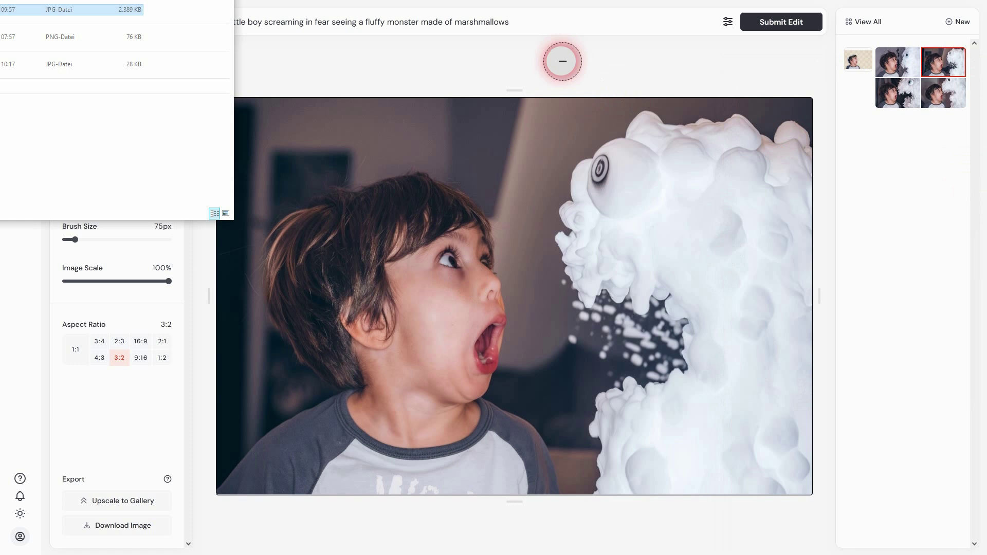
{"action": "left_click", "coordinate": [561, 61]}
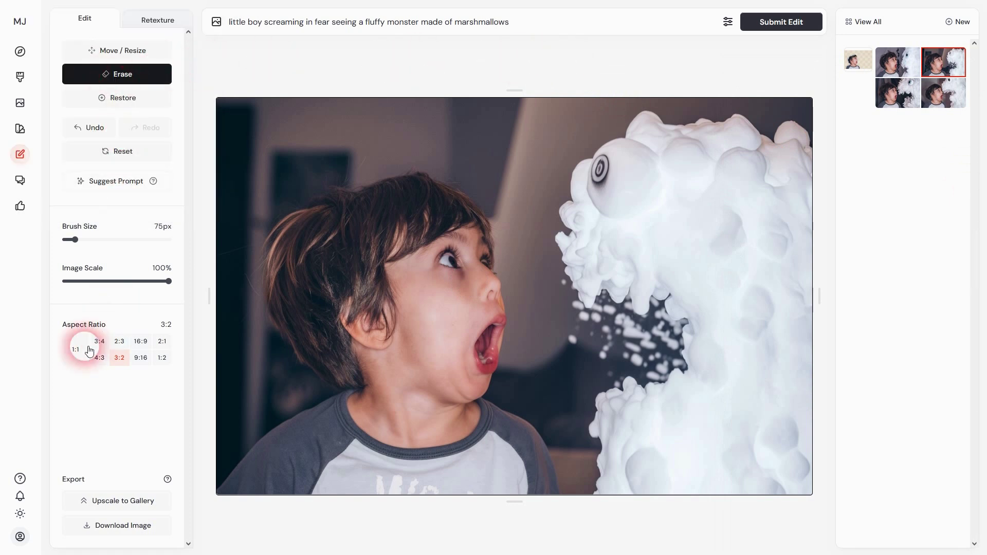
Outpaint the chosen variant to a 1:1 square image.
{"action": "left_click", "coordinate": [74, 354]}
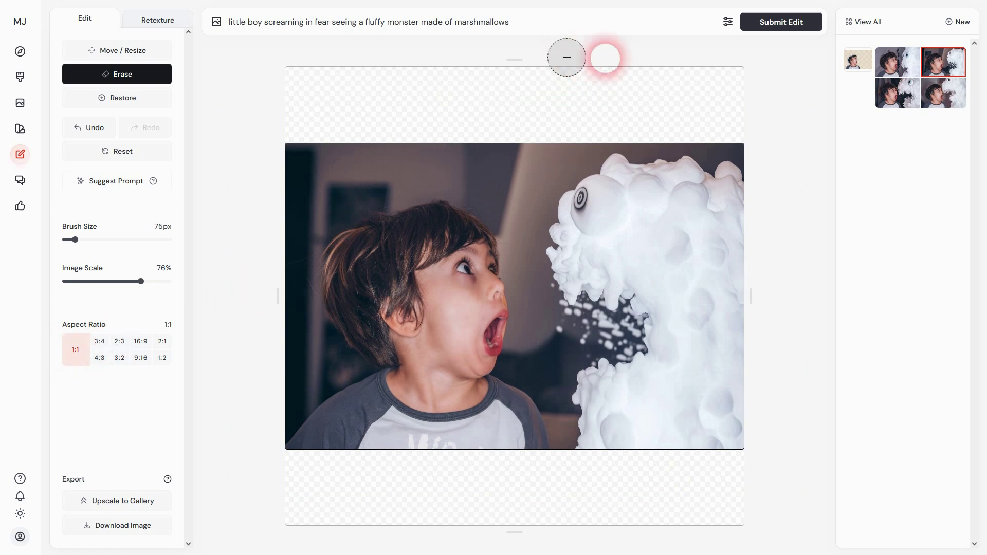
{"action": "left_click", "coordinate": [802, 24]}
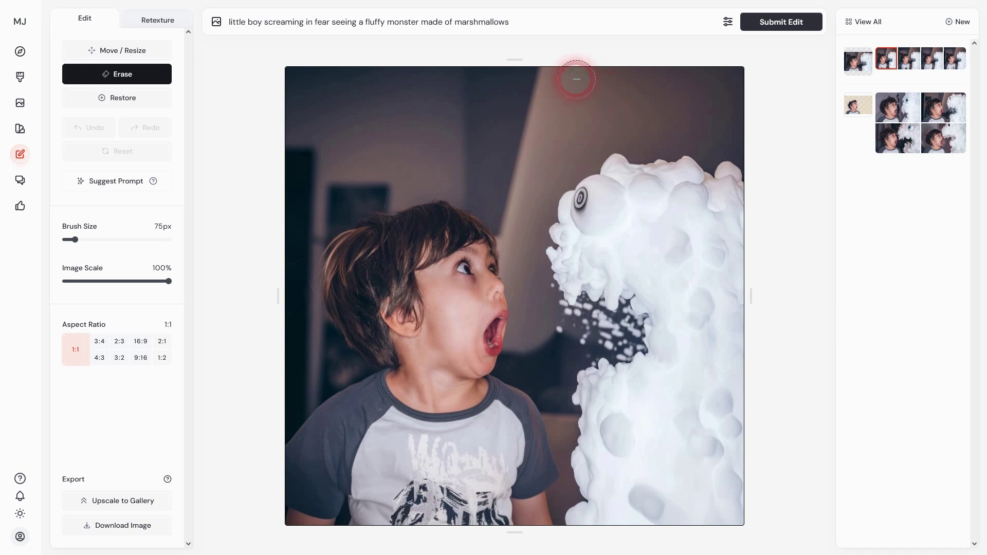
Copy the dancing-man photo's image link and load it via Edit from URL.
{"action": "left_click", "coordinate": [966, 25]}
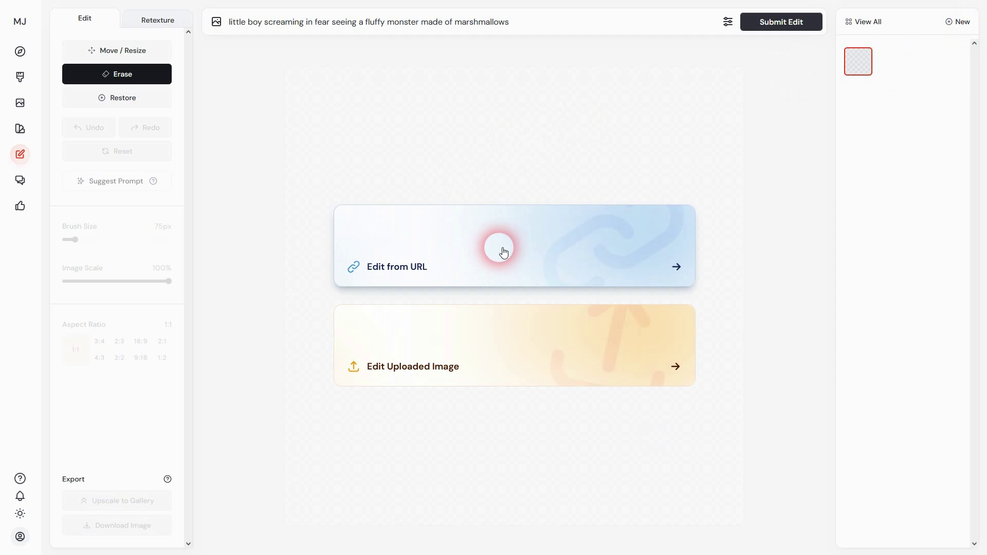
{"action": "left_click", "coordinate": [501, 250]}
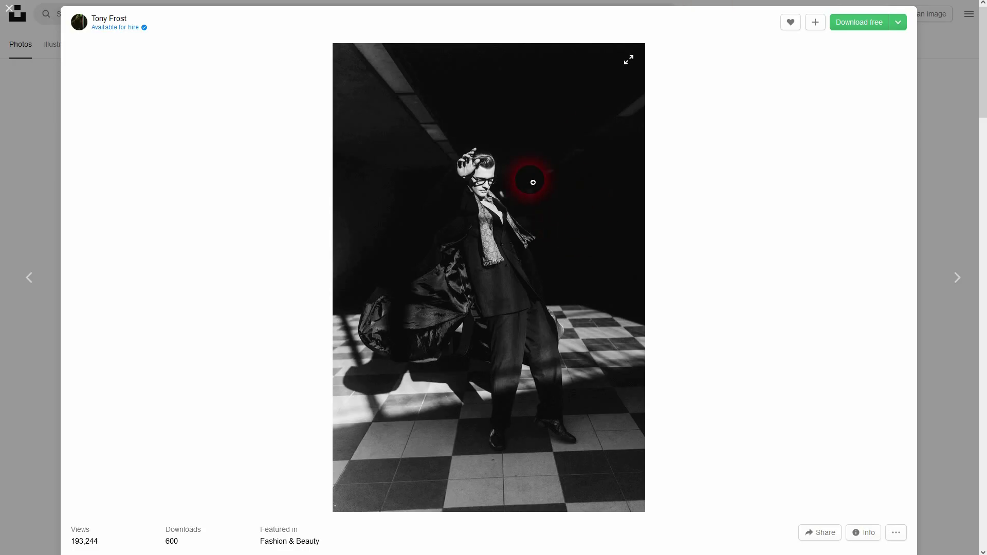
{"action": "right_click", "coordinate": [527, 189]}
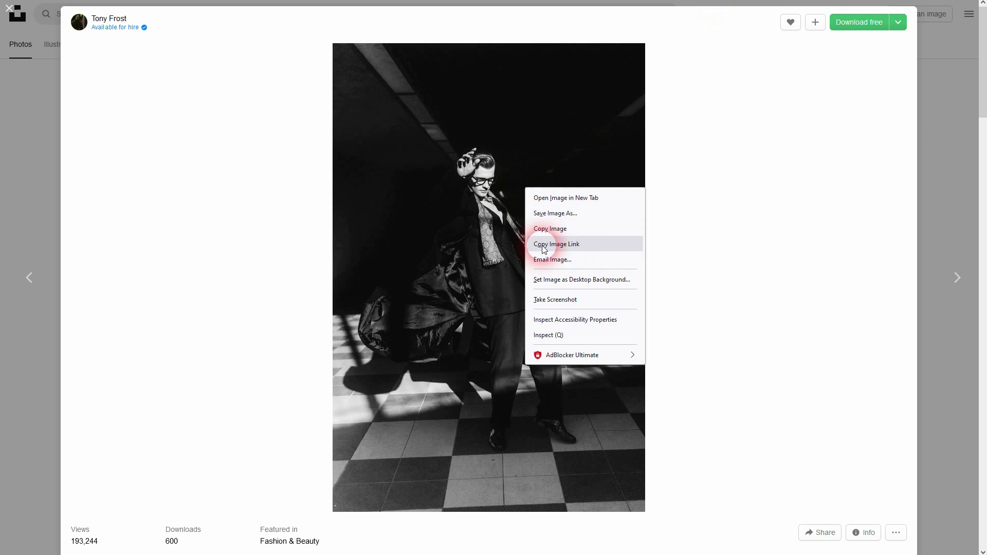
{"action": "left_click", "coordinate": [565, 245]}
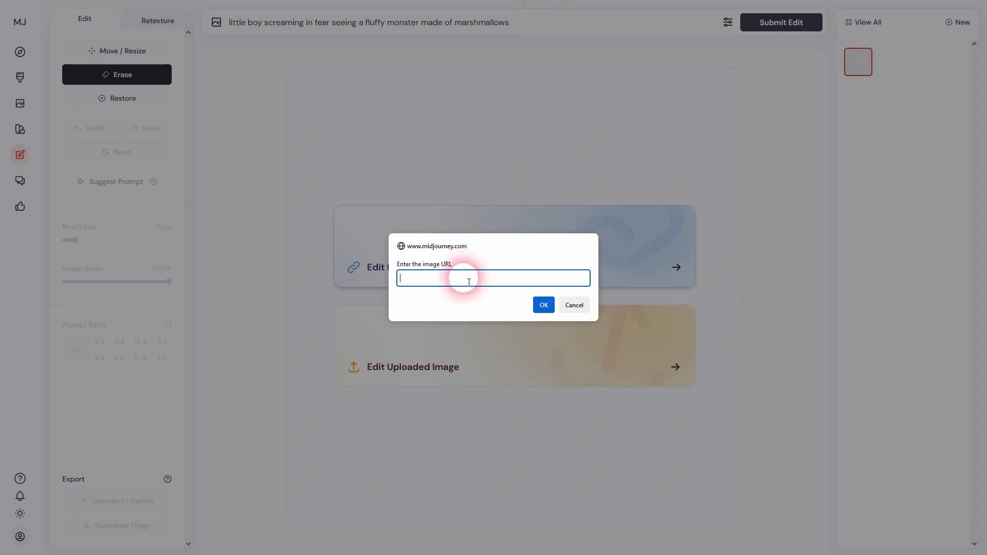
{"action": "right_click", "coordinate": [456, 281]}
{"action": "left_click", "coordinate": [476, 352]}
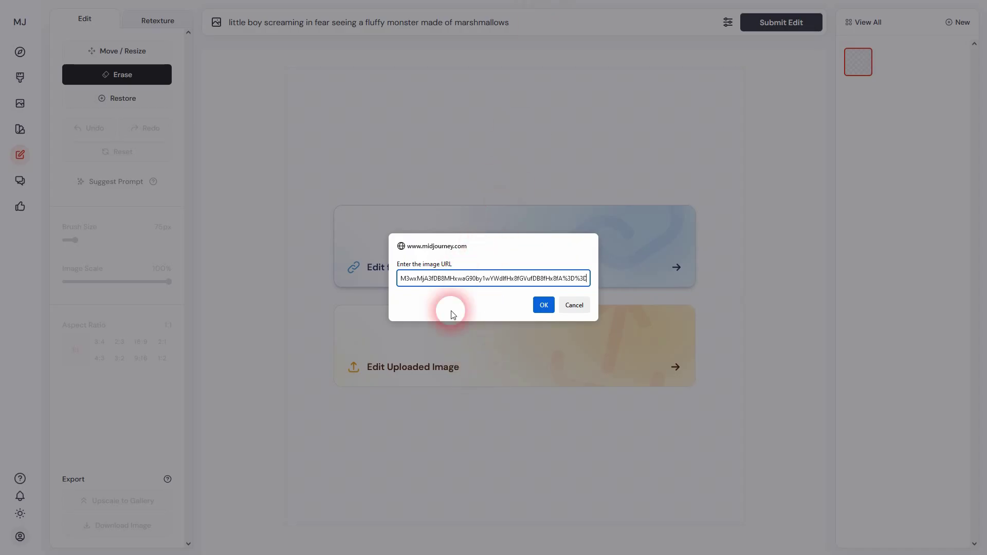
{"action": "left_click", "coordinate": [543, 305]}
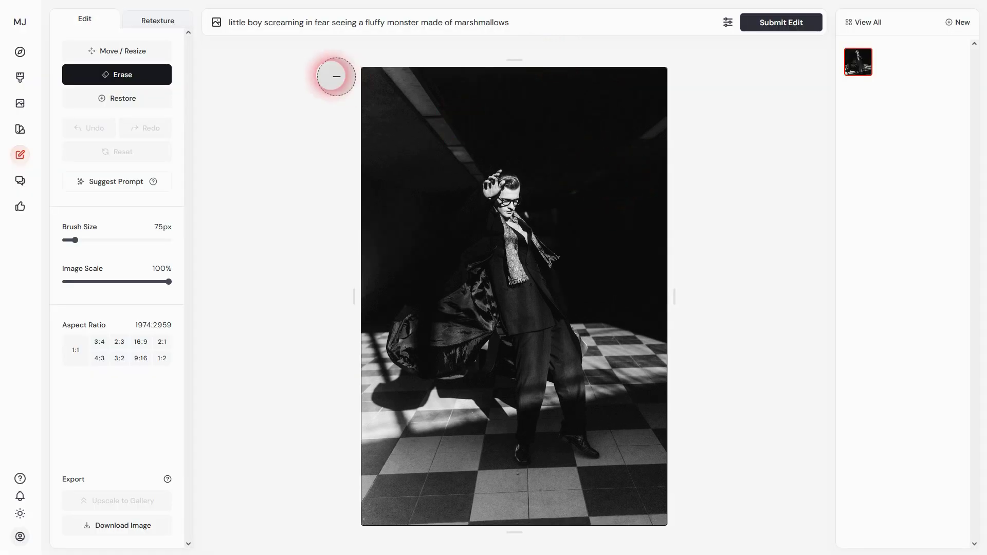
Retexture the black-and-white coat photo with the prompt 'colorize'.
{"action": "left_click_drag", "start_coordinate": [518, 24], "coordinate": [218, 18]}
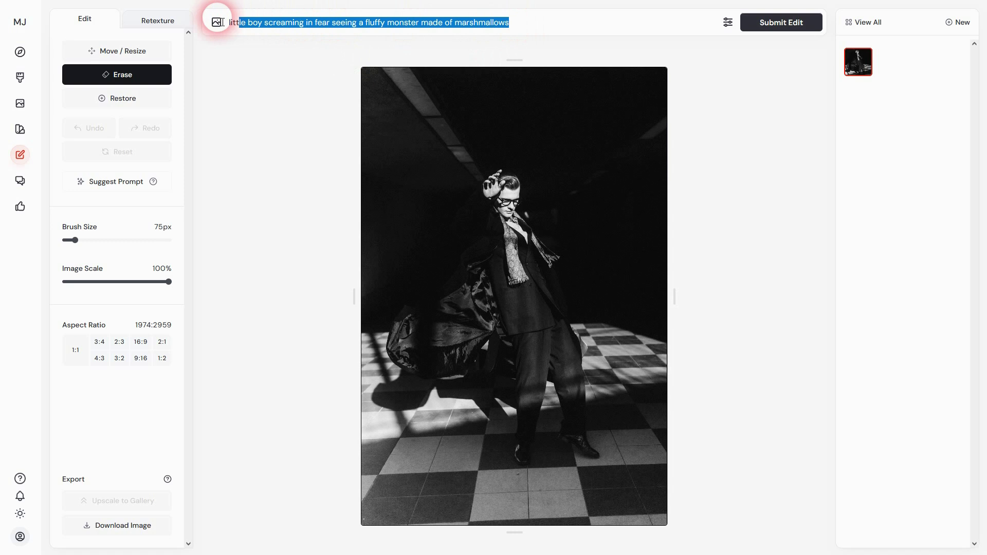
{"action": "key", "text": "BackSpace"}
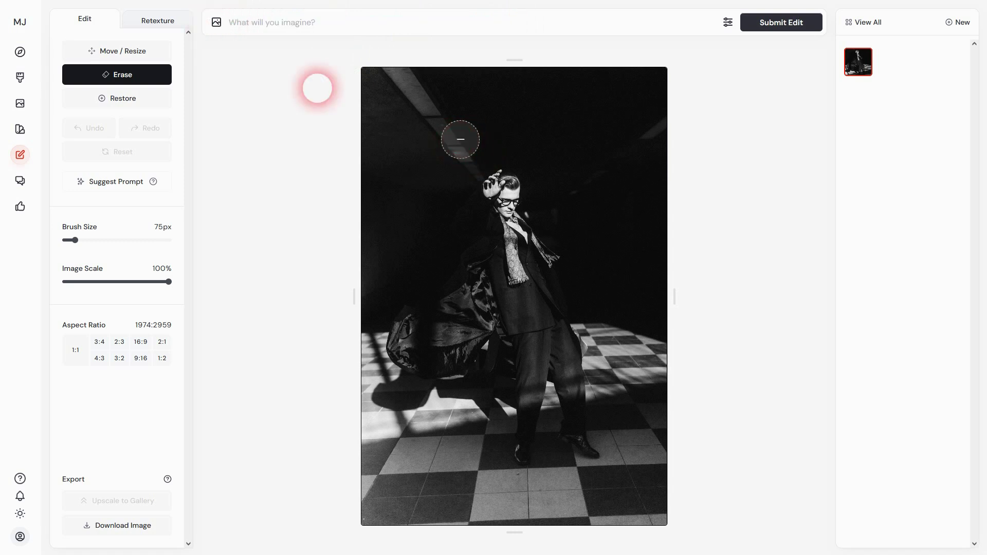
{"action": "left_click", "coordinate": [146, 25]}
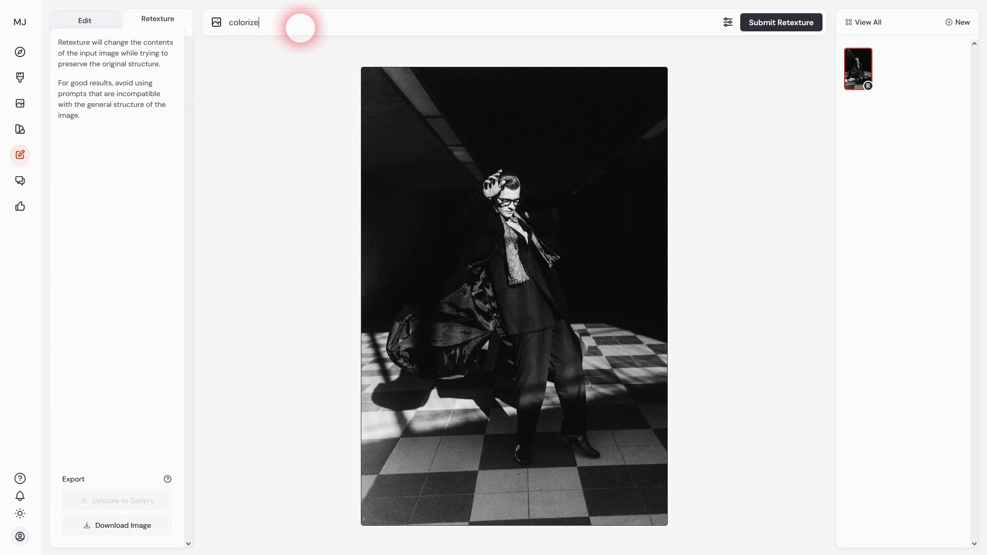
{"action": "key", "text": "Return"}
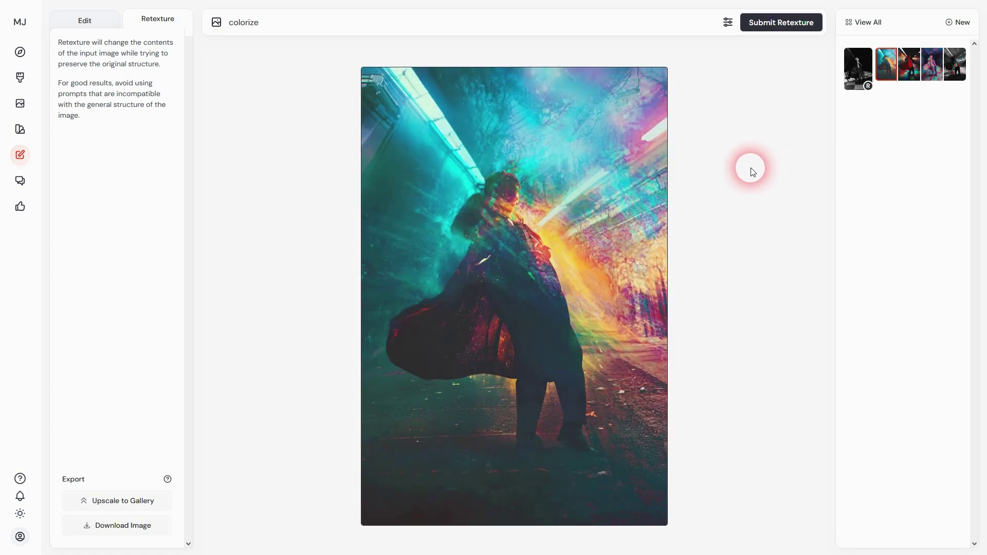
Preview the red-coat, psychedelic patterned and colour-splash variants.
{"action": "left_click", "coordinate": [917, 70]}
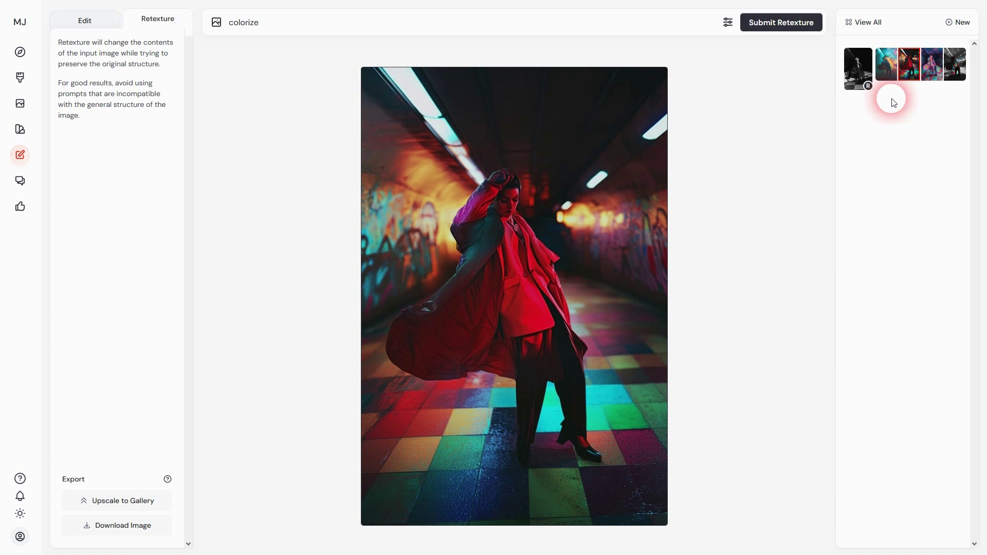
{"action": "left_click", "coordinate": [935, 68]}
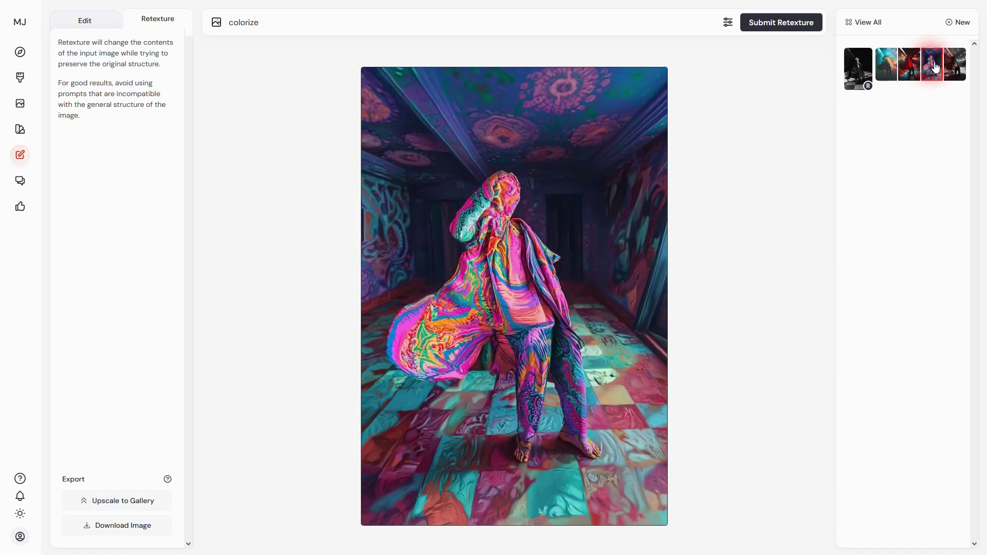
{"action": "left_click", "coordinate": [956, 66]}
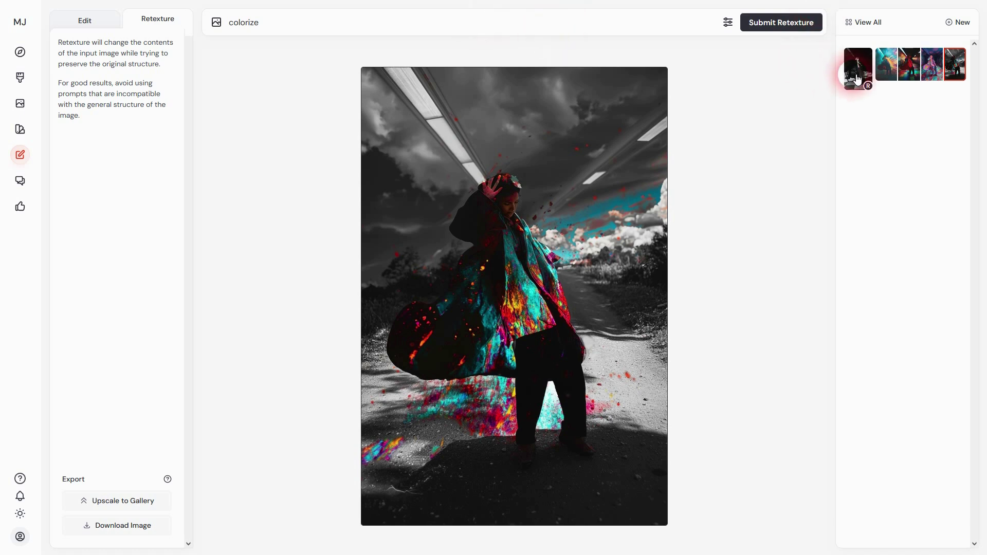
Load the Unsplash palm-leaf portrait into the editor from its copied image link.
{"action": "left_click", "coordinate": [963, 28]}
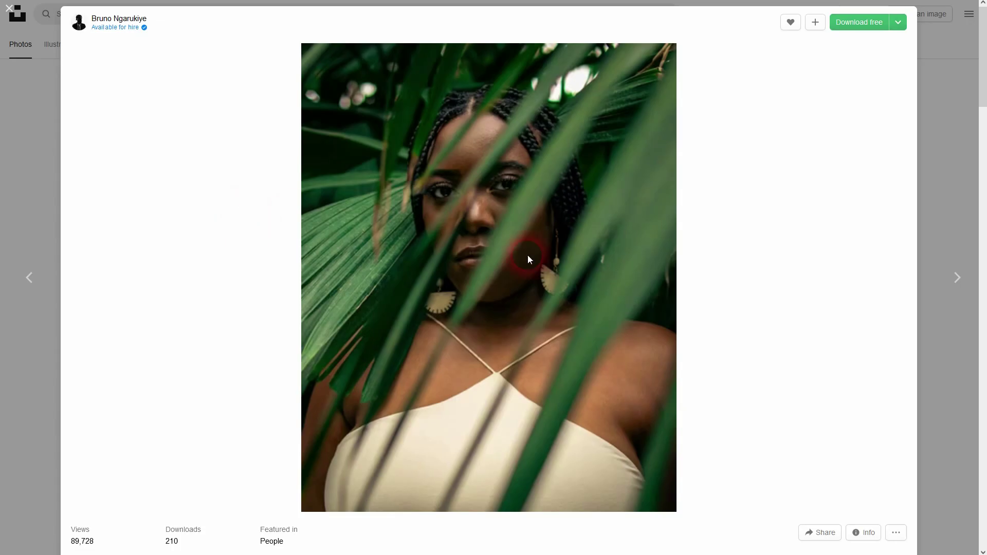
{"action": "right_click", "coordinate": [503, 215]}
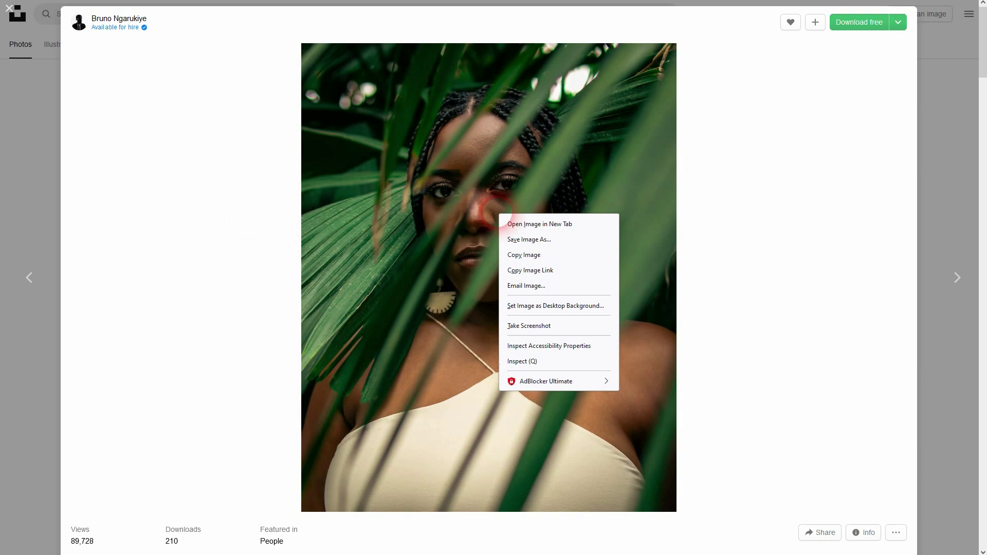
{"action": "left_click", "coordinate": [556, 269]}
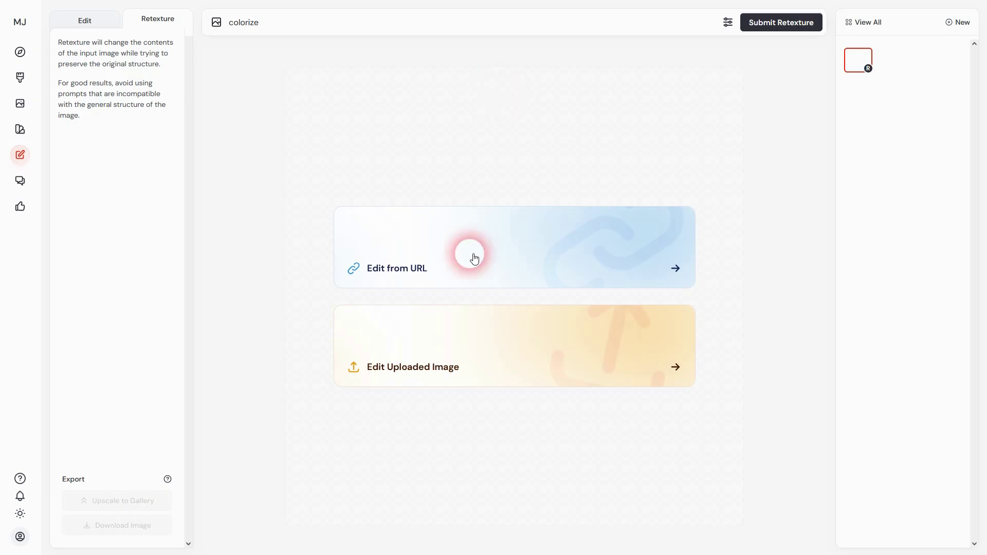
{"action": "left_click", "coordinate": [458, 256]}
{"action": "key", "text": "ctrl+v"}
{"action": "key", "text": "Return"}
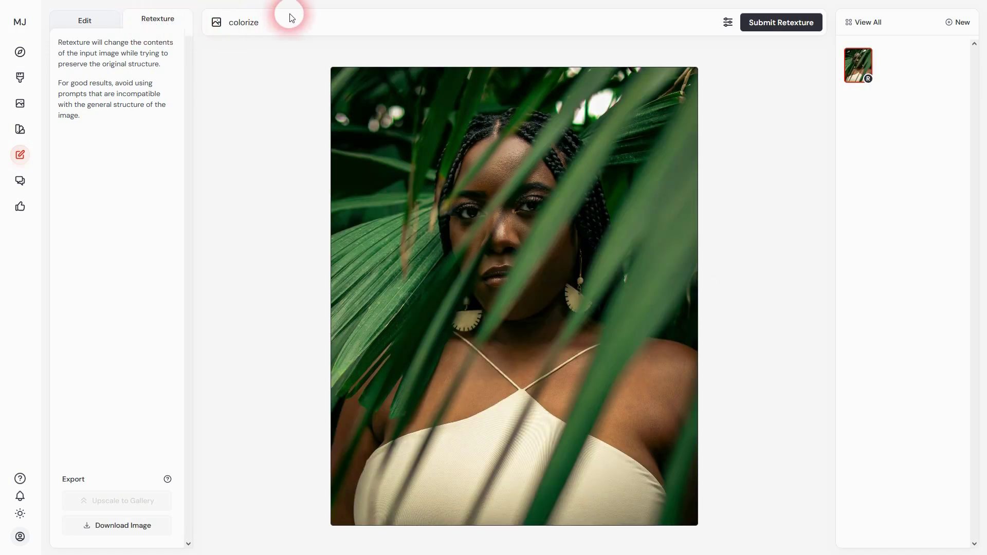
{"action": "double_click", "coordinate": [230, 23]}
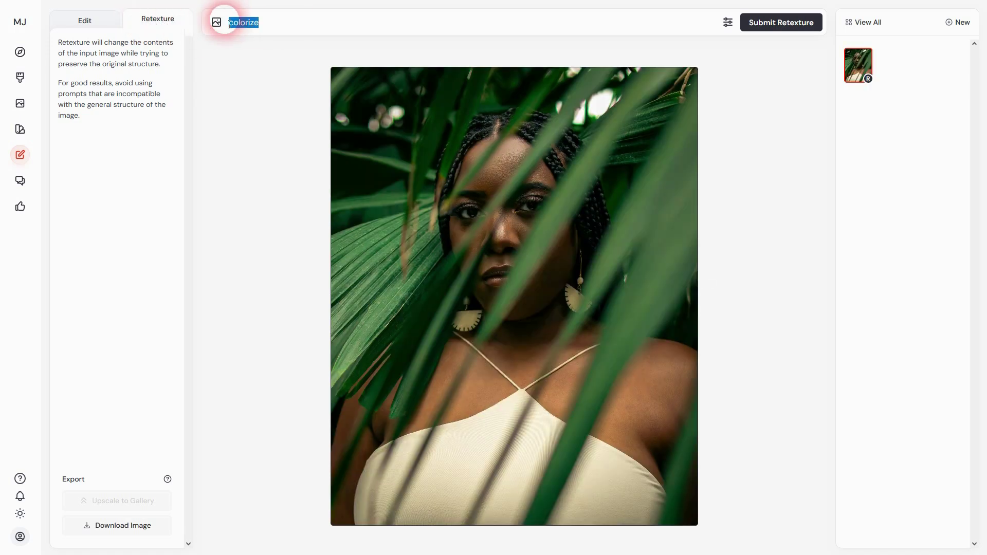
Retexture the portrait with 'in the style of van gogh' and preview the four painted variants.
{"action": "key", "text": "BackSpace"}
{"action": "key", "text": "BackSpace"}
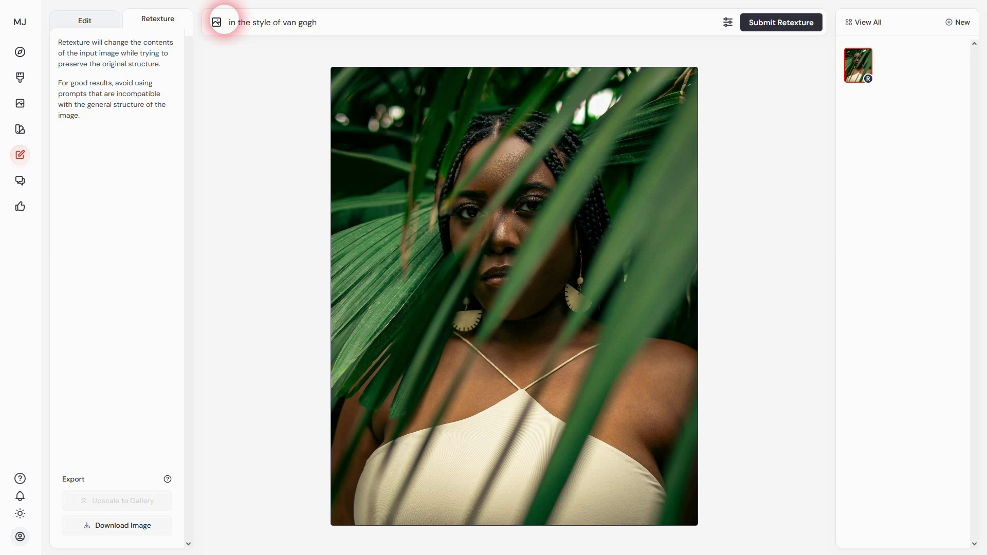
{"action": "key", "text": "Return"}
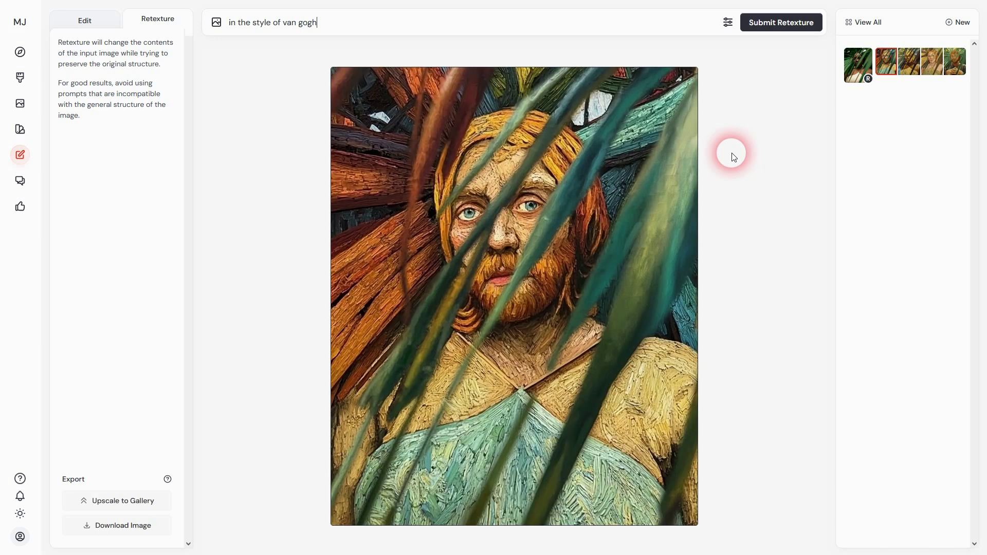
{"action": "left_click", "coordinate": [918, 67]}
{"action": "left_click", "coordinate": [934, 64]}
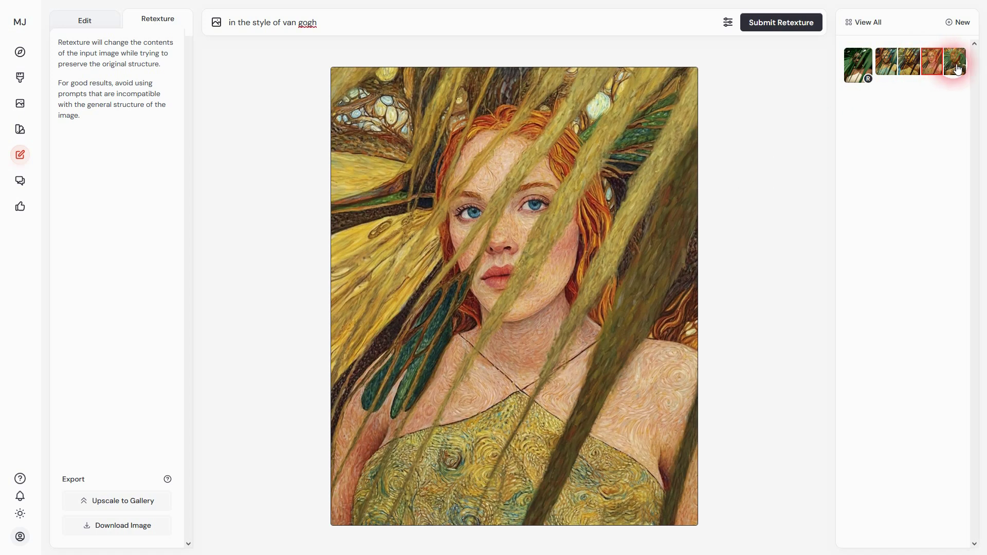
{"action": "left_click", "coordinate": [957, 68]}
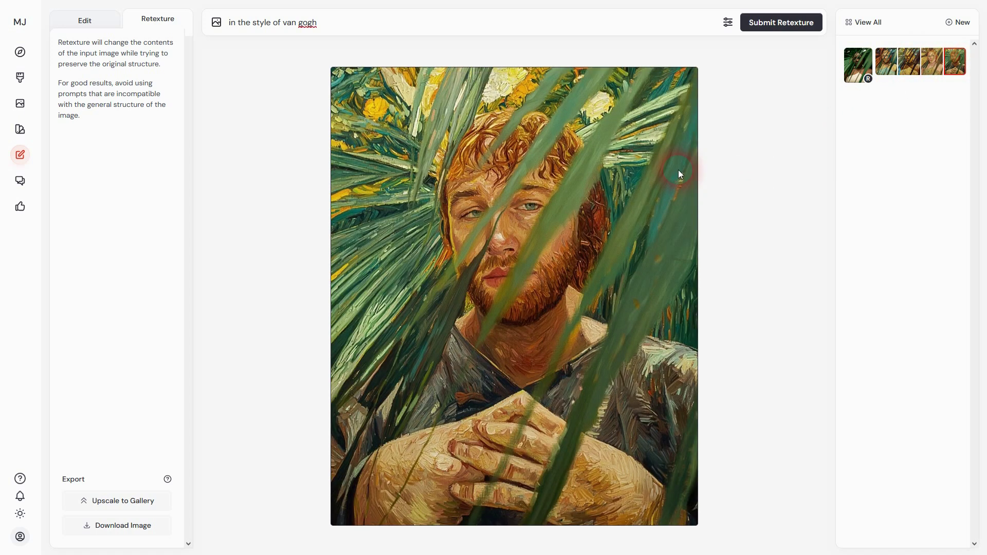
{"action": "left_click", "coordinate": [856, 63]}
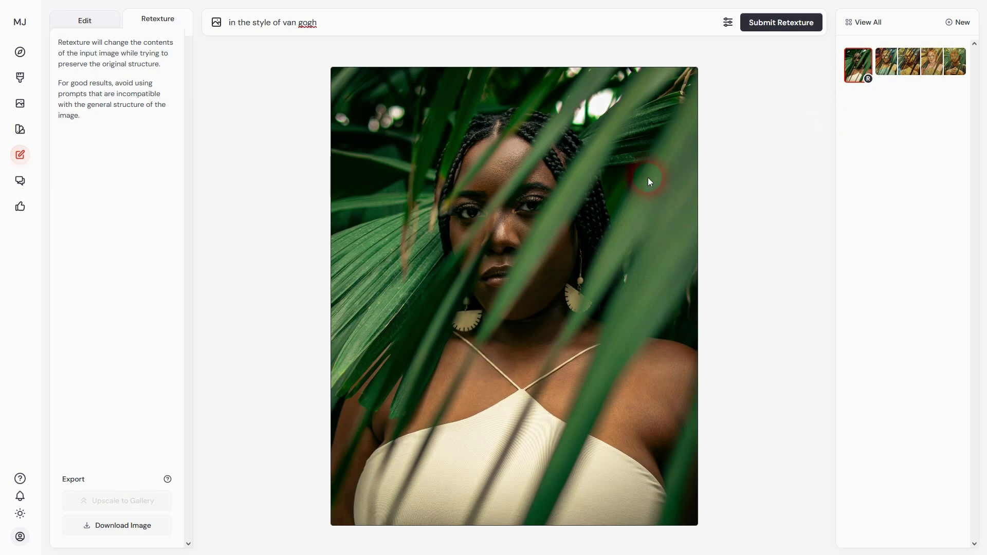
Prepend 'black woman ,' to the van gogh prompt and resubmit the retexture.
{"action": "left_click", "coordinate": [230, 28]}
{"action": "type", "text": "black woman "}
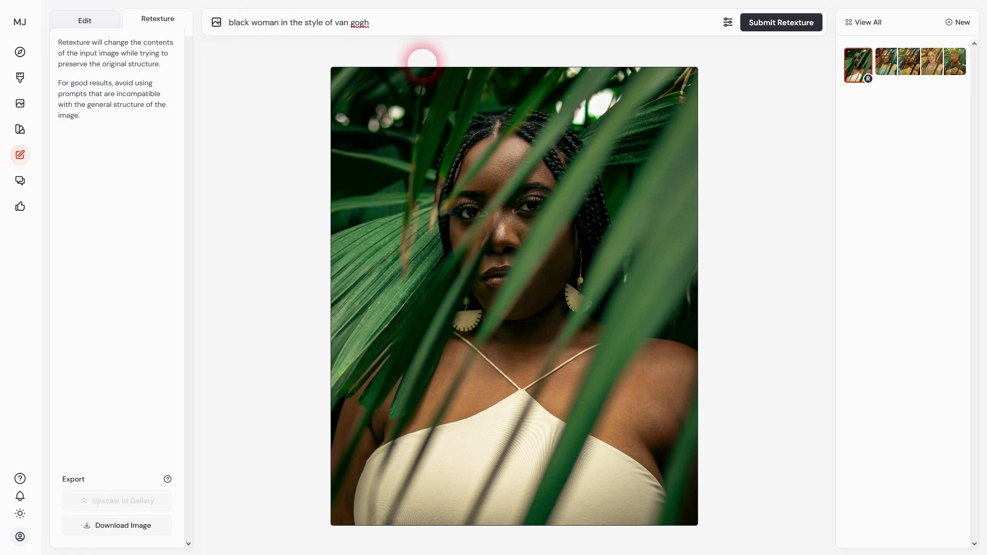
{"action": "type", "text": ","}
{"action": "key", "text": "Return"}
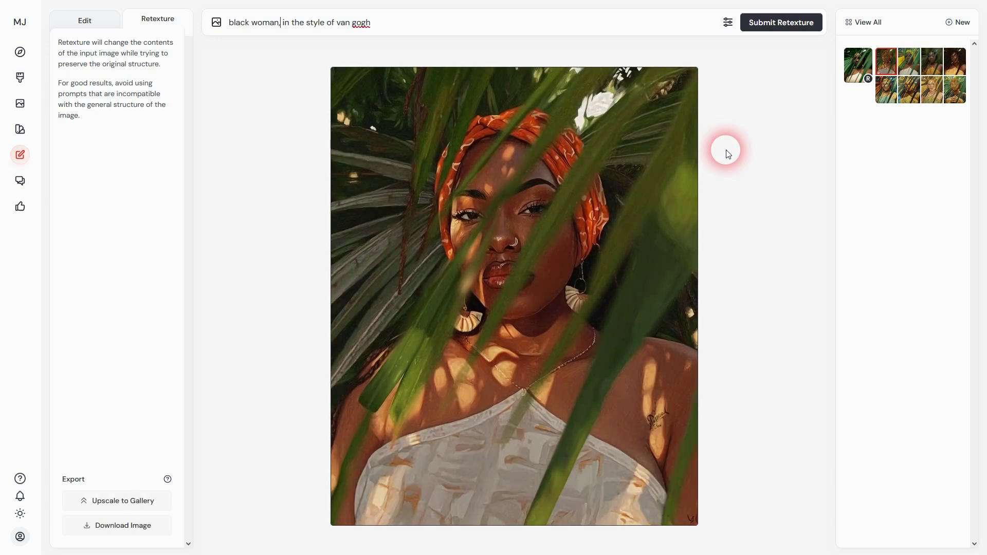
Compare the new black woman variants with the original, ending on the palm-leaf photo.
{"action": "left_click", "coordinate": [857, 63]}
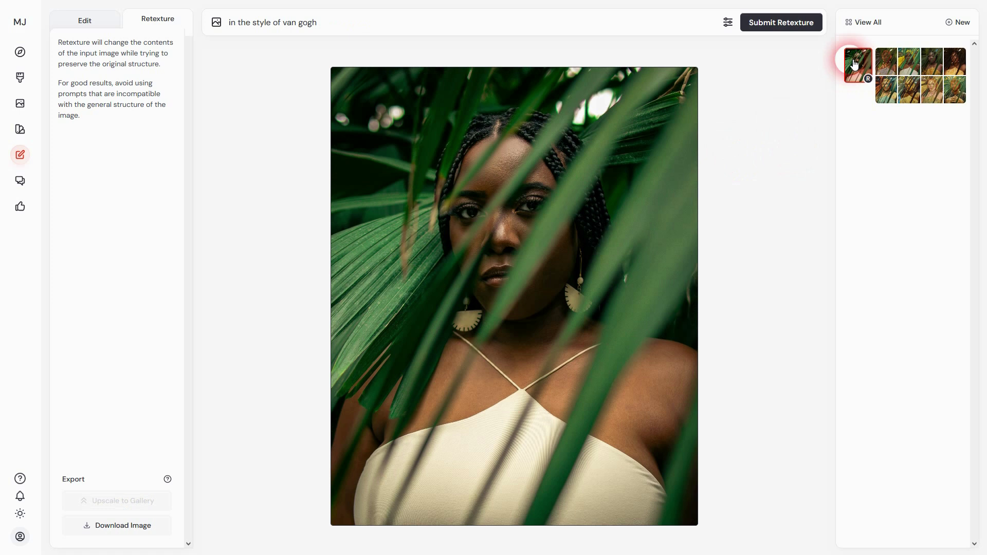
{"action": "left_click", "coordinate": [895, 64]}
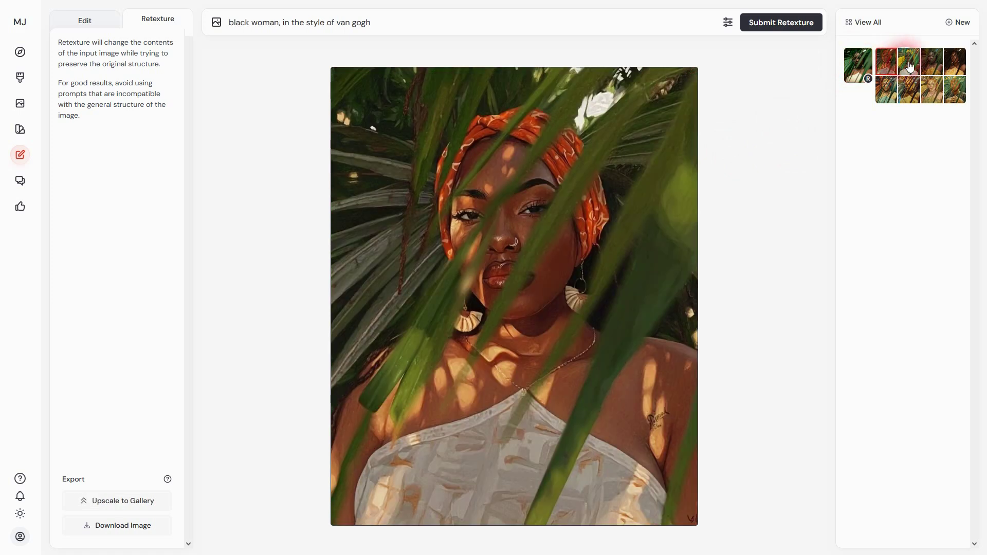
{"action": "left_click", "coordinate": [910, 65]}
{"action": "left_click", "coordinate": [935, 67]}
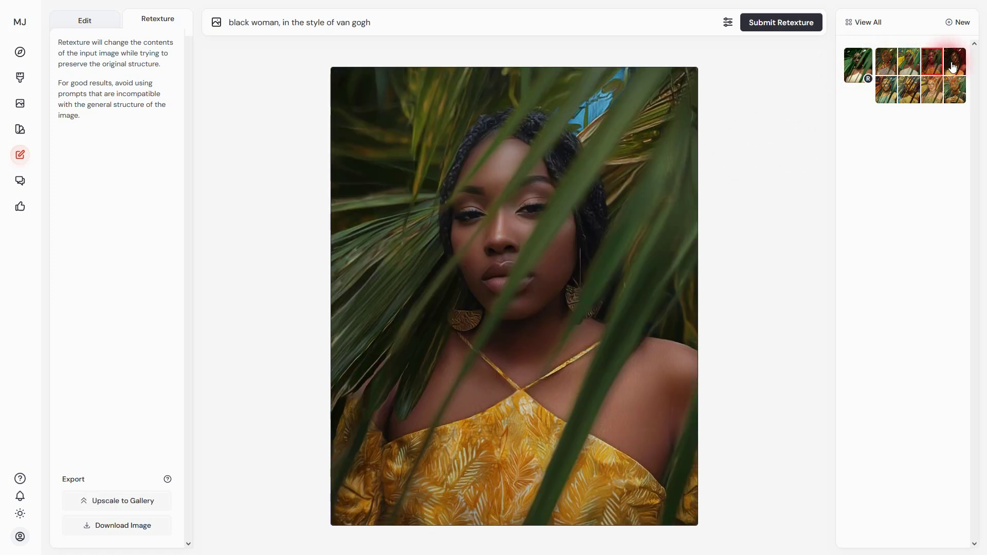
{"action": "left_click", "coordinate": [958, 65]}
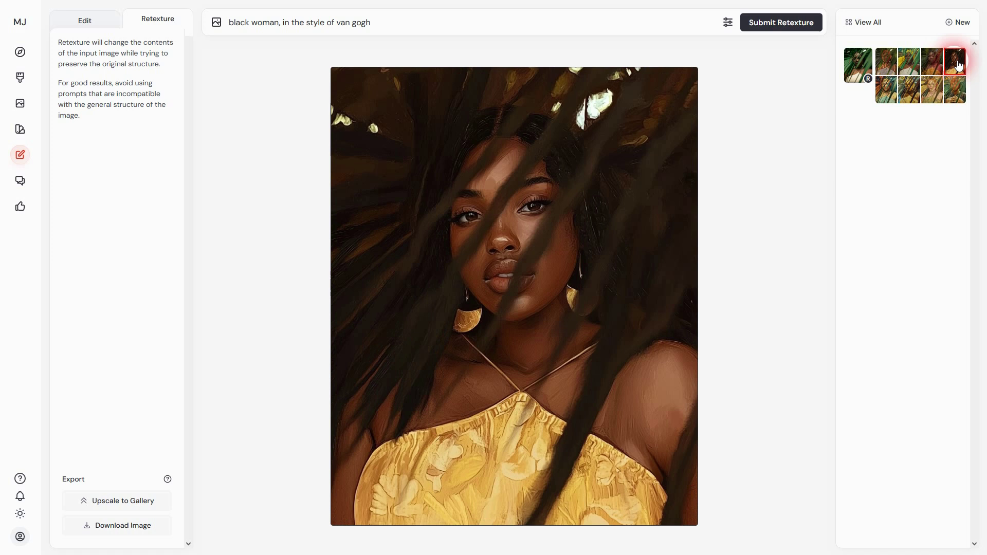
{"action": "left_click", "coordinate": [895, 61]}
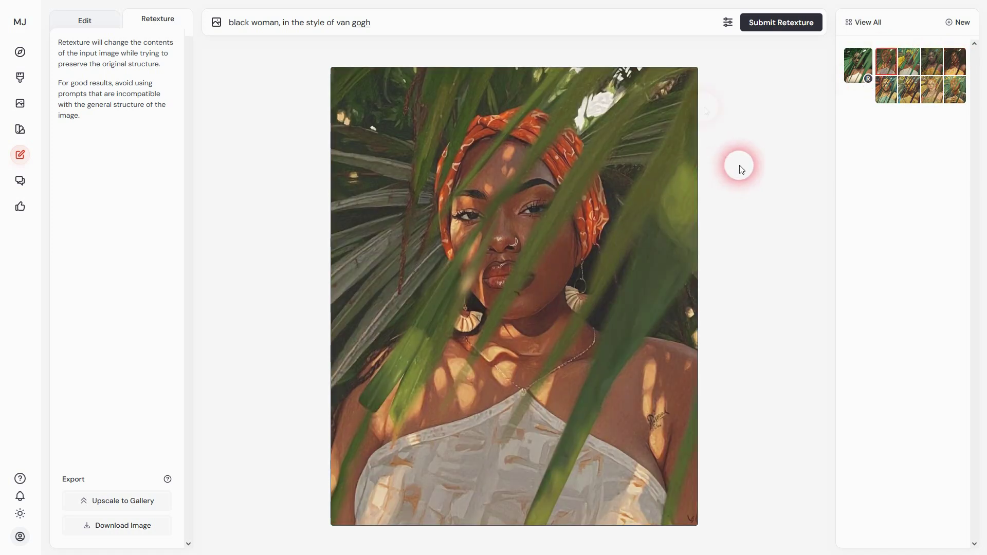
{"action": "left_click", "coordinate": [742, 169]}
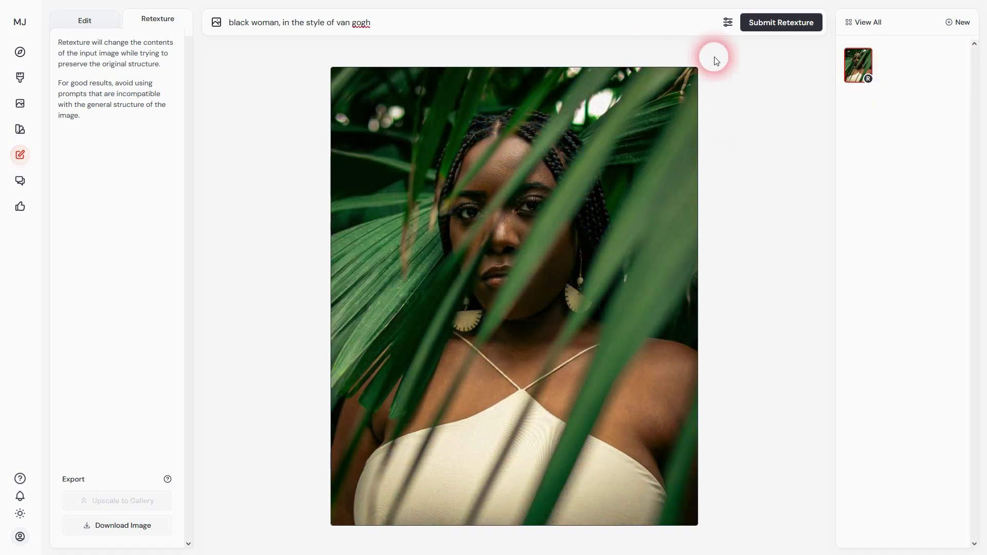
{"action": "left_click", "coordinate": [374, 22]}
Replace the old prompt with 'black woman, green leafs' and submit, using the wavy sand texture as style reference.
{"action": "left_click_drag", "start_coordinate": [381, 22], "coordinate": [227, 23]}
{"action": "key", "text": "BackSpace"}
{"action": "left_click", "coordinate": [216, 23]}
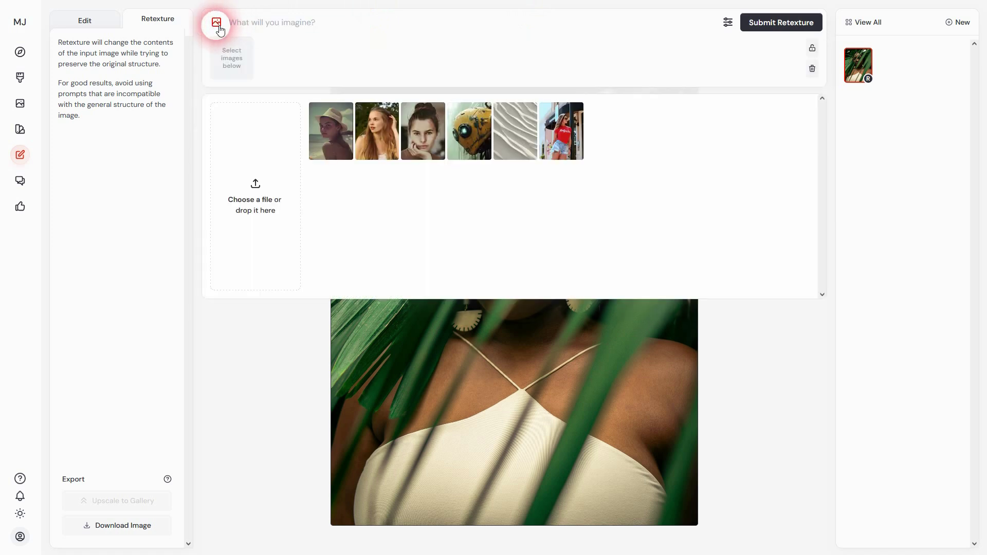
{"action": "left_click", "coordinate": [516, 130]}
{"action": "left_click", "coordinate": [323, 26]}
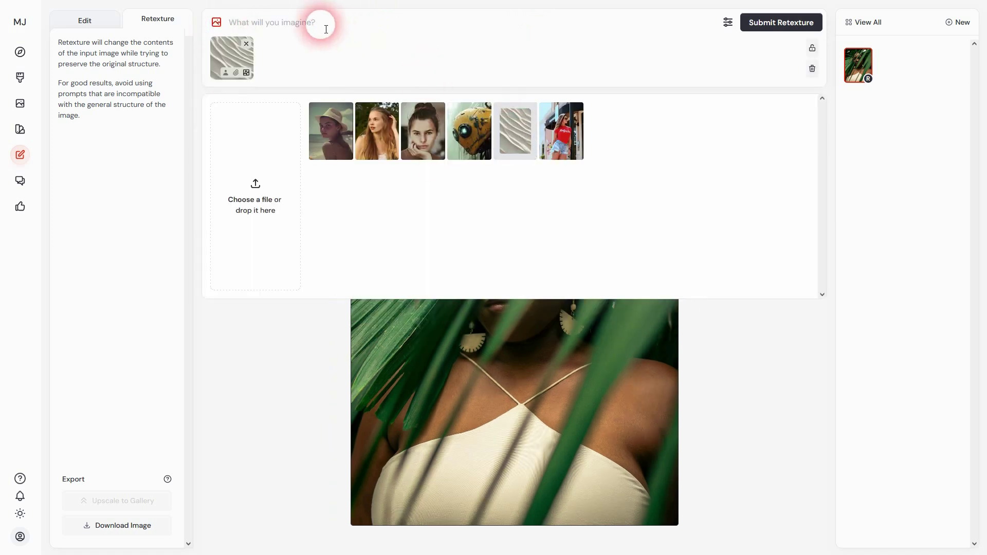
{"action": "left_click", "coordinate": [237, 73]}
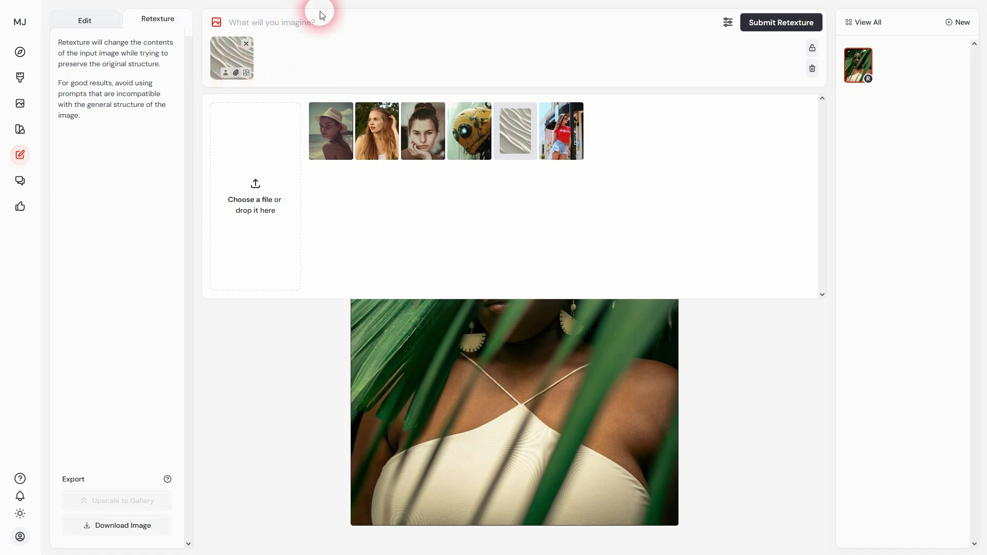
{"action": "left_click", "coordinate": [264, 22]}
{"action": "key", "text": "ctrl+v"}
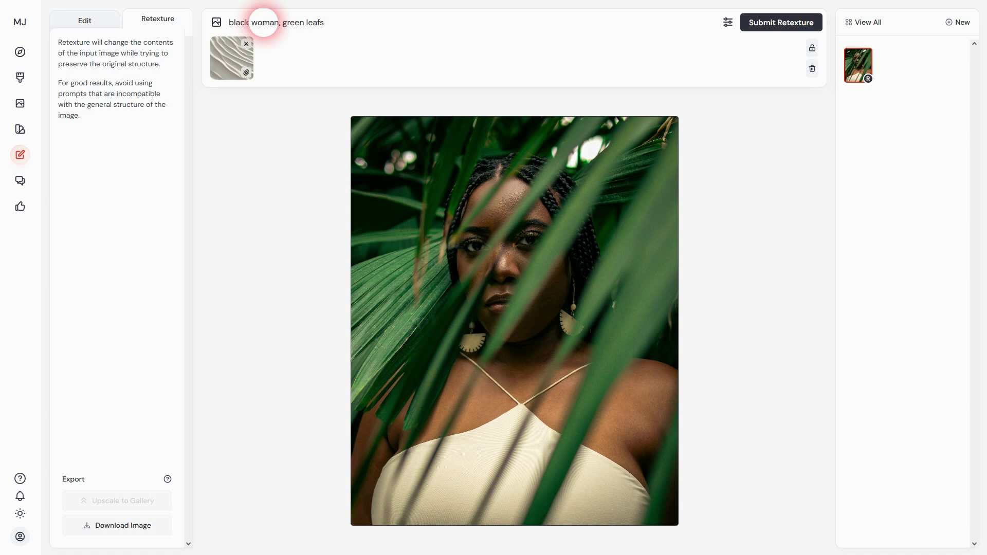
{"action": "key", "text": "Return"}
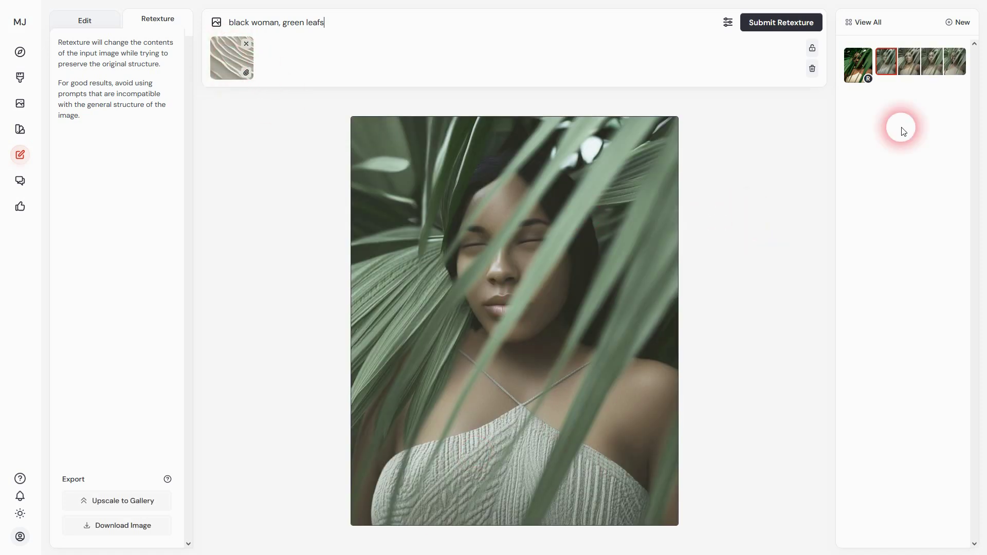
Compare the four retextured variants against the original photo, ending on the first variant.
{"action": "left_click", "coordinate": [910, 59]}
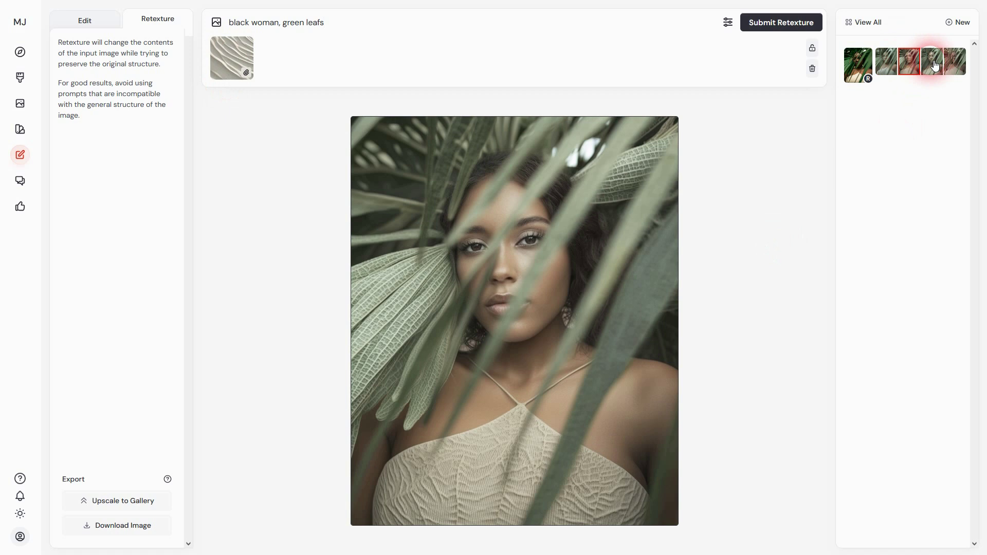
{"action": "left_click", "coordinate": [935, 66]}
{"action": "left_click", "coordinate": [954, 64]}
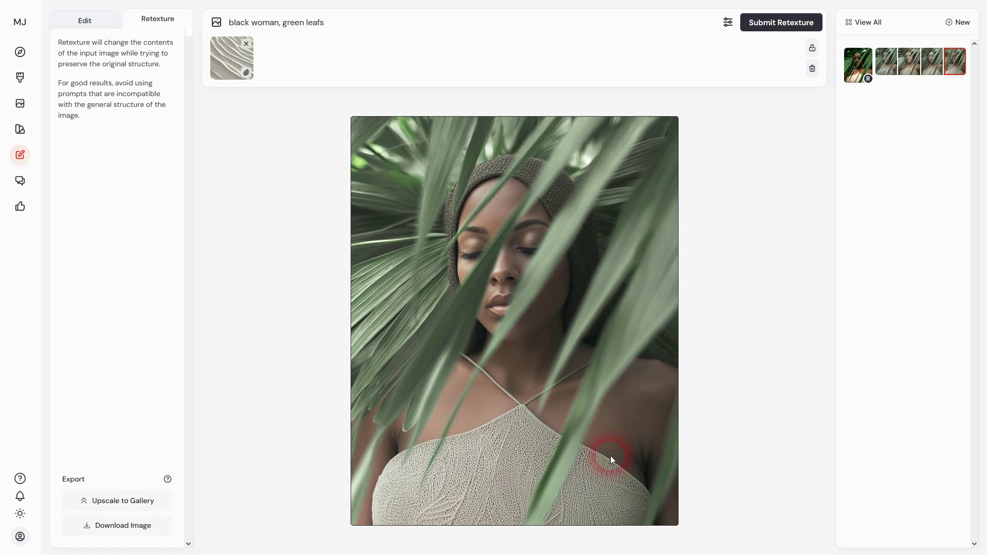
{"action": "left_click", "coordinate": [892, 76]}
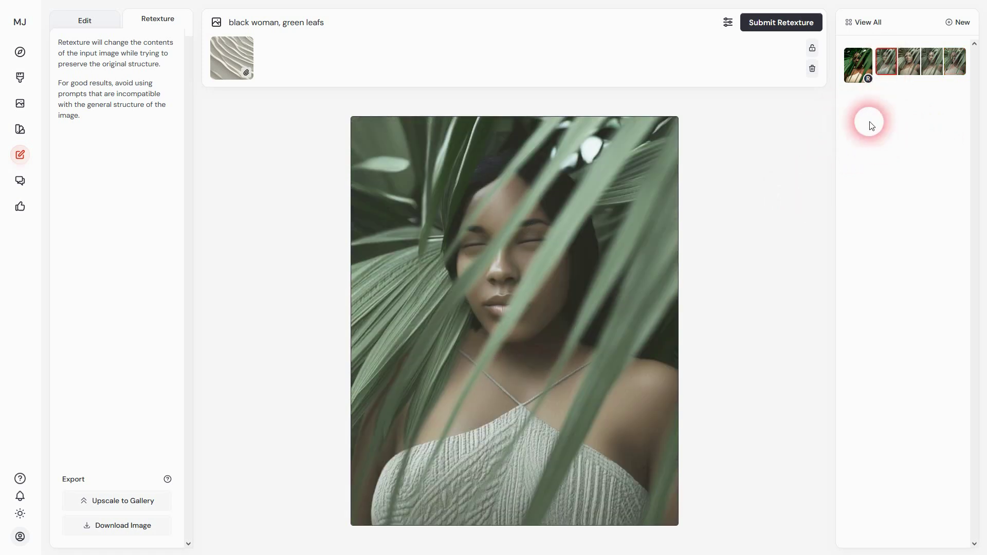
{"action": "left_click", "coordinate": [859, 66]}
{"action": "left_click", "coordinate": [886, 63]}
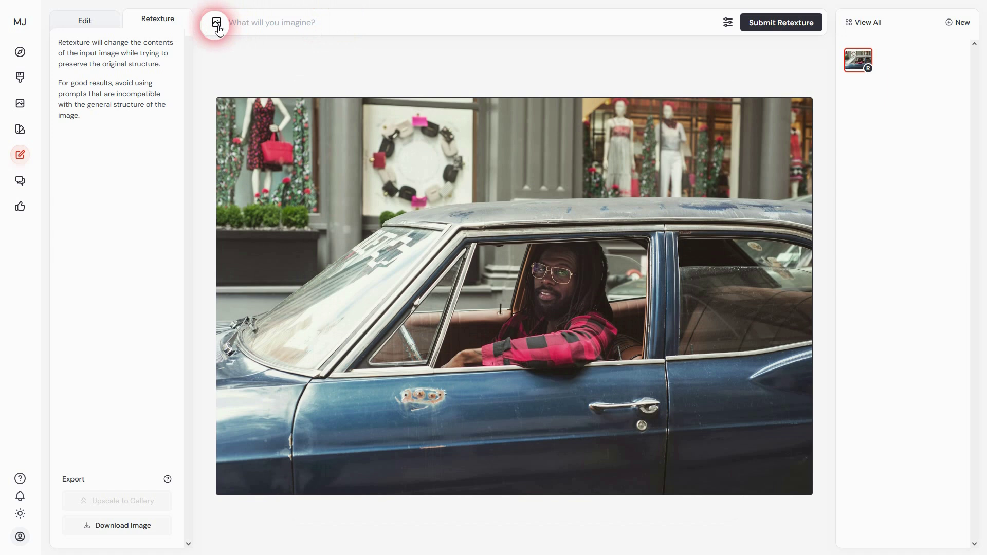
Set up the blue-car photo edit with prompt 'woman driving blue car' and the young woman's portrait as character reference.
{"action": "left_click", "coordinate": [218, 25]}
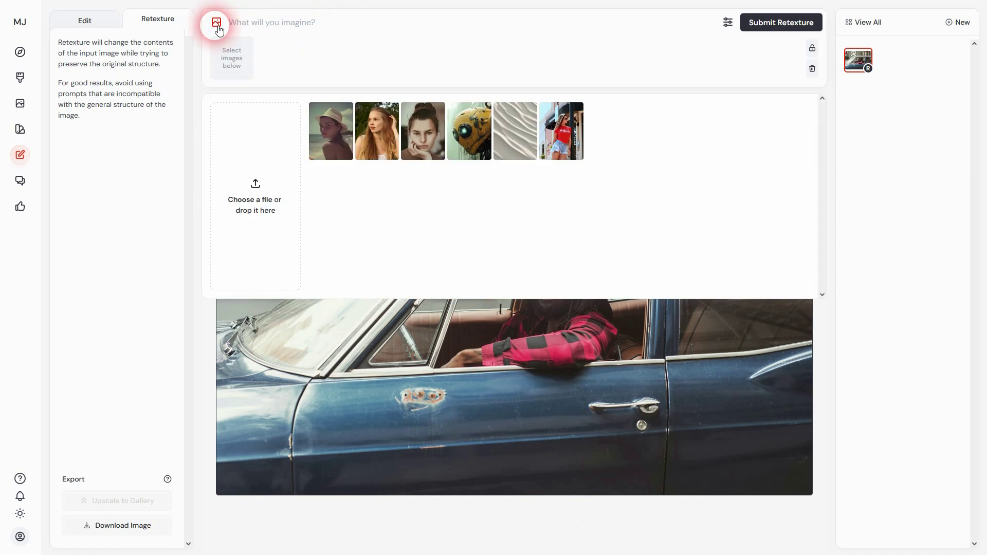
{"action": "left_click", "coordinate": [83, 23]}
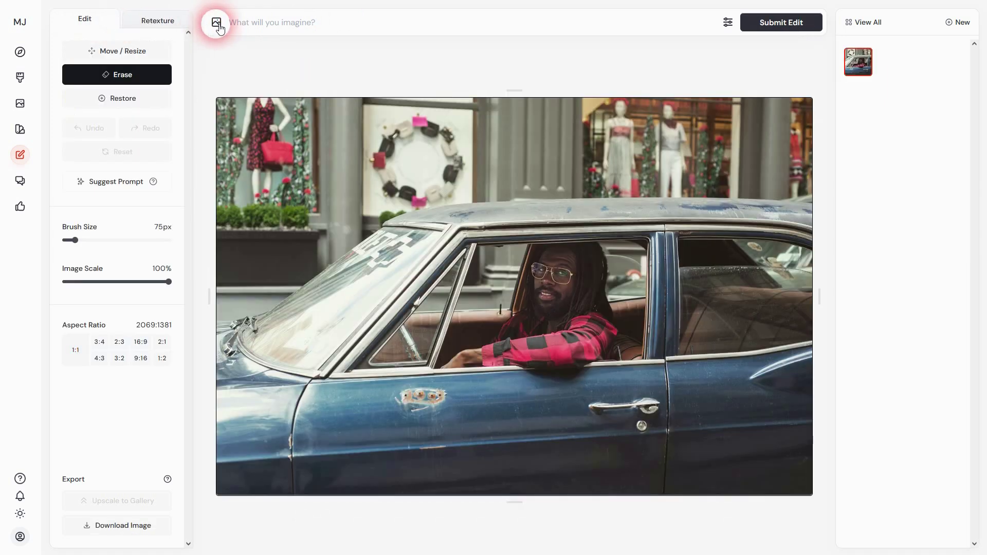
{"action": "left_click", "coordinate": [217, 23]}
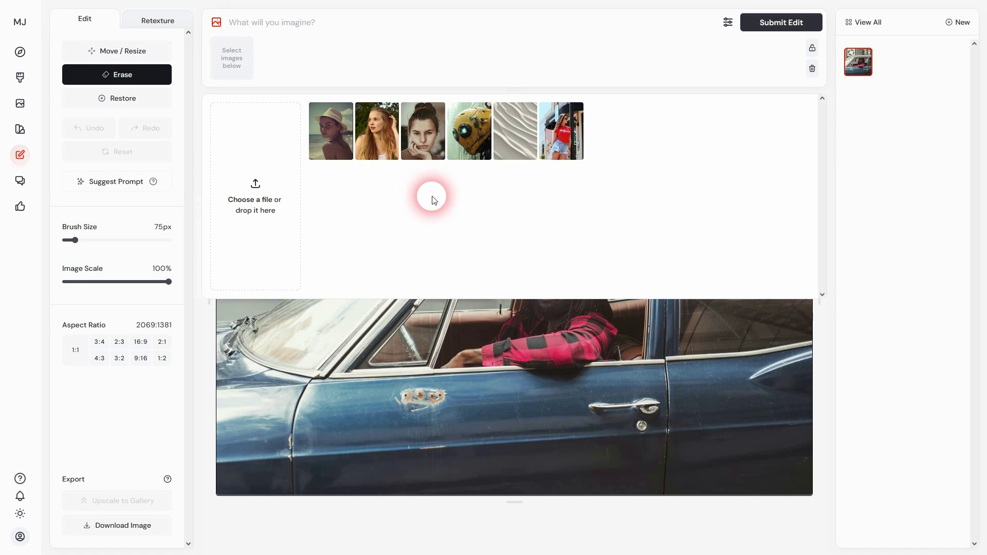
{"action": "left_click", "coordinate": [423, 131]}
{"action": "mouse_move", "coordinate": [234, 77]}
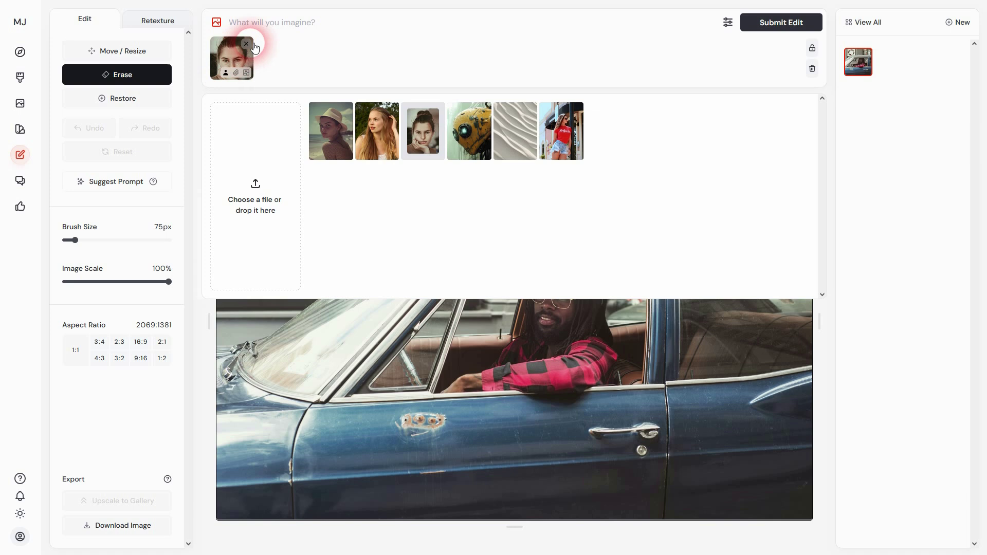
{"action": "left_click", "coordinate": [286, 26]}
{"action": "type", "text": "woman driving blue car"}
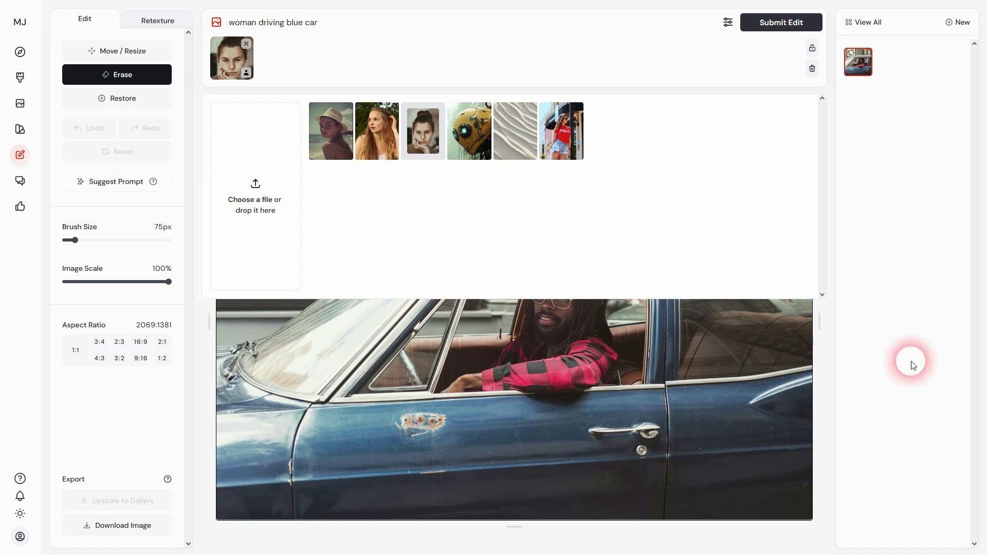
{"action": "left_click", "coordinate": [820, 435]}
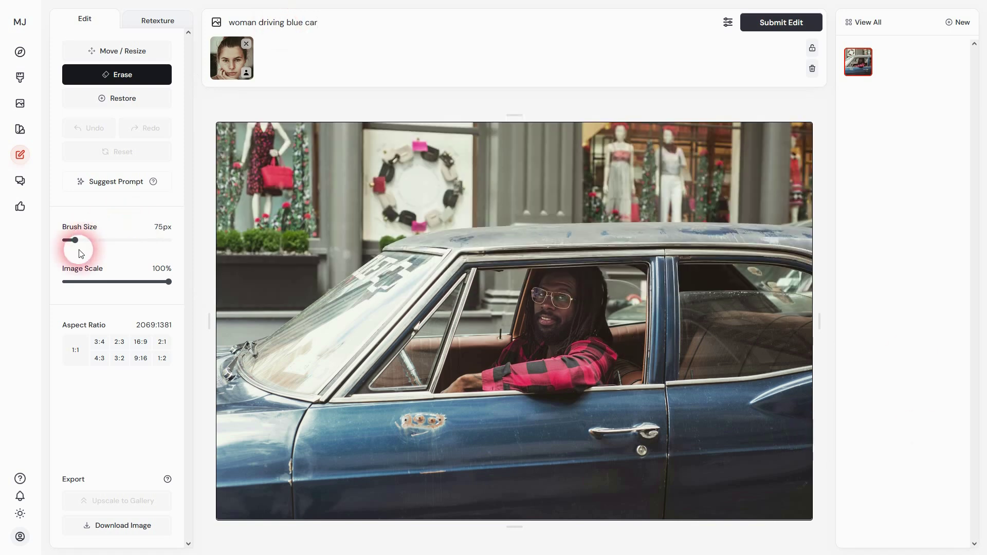
Erase the man at the car window, submit the edit, and pick the top-left of four results.
{"action": "mouse_move", "coordinate": [563, 283]}
{"action": "left_mouse_down"}
{"action": "mouse_move", "coordinate": [529, 304]}
{"action": "mouse_move", "coordinate": [557, 328]}
{"action": "mouse_move", "coordinate": [602, 303]}
{"action": "mouse_move", "coordinate": [601, 282]}
{"action": "mouse_move", "coordinate": [569, 273]}
{"action": "mouse_move", "coordinate": [528, 332]}
{"action": "mouse_move", "coordinate": [446, 388]}
{"action": "mouse_move", "coordinate": [545, 390]}
{"action": "mouse_move", "coordinate": [616, 370]}
{"action": "mouse_move", "coordinate": [557, 347]}
{"action": "mouse_move", "coordinate": [591, 359]}
{"action": "mouse_move", "coordinate": [576, 301]}
{"action": "mouse_move", "coordinate": [502, 335]}
{"action": "left_mouse_up"}
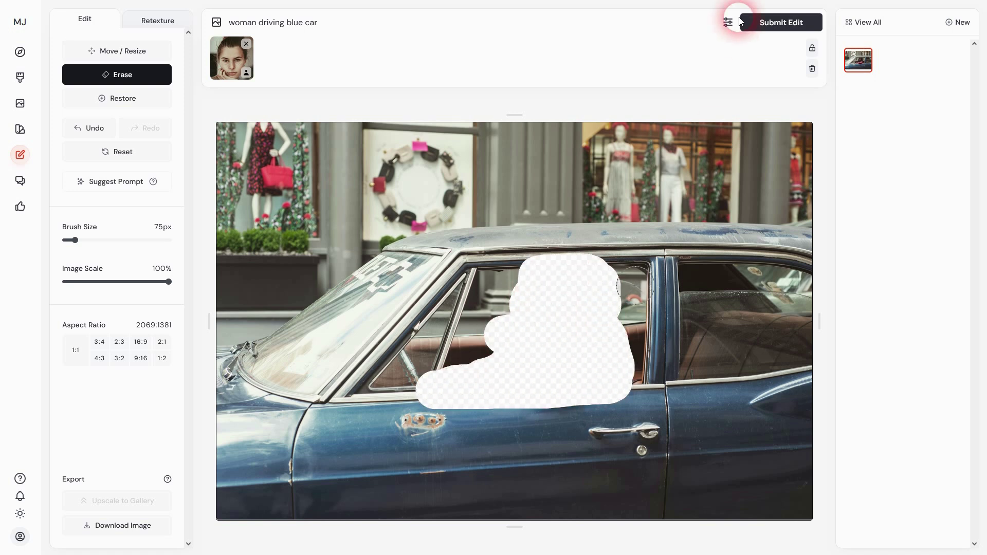
{"action": "left_click", "coordinate": [774, 22]}
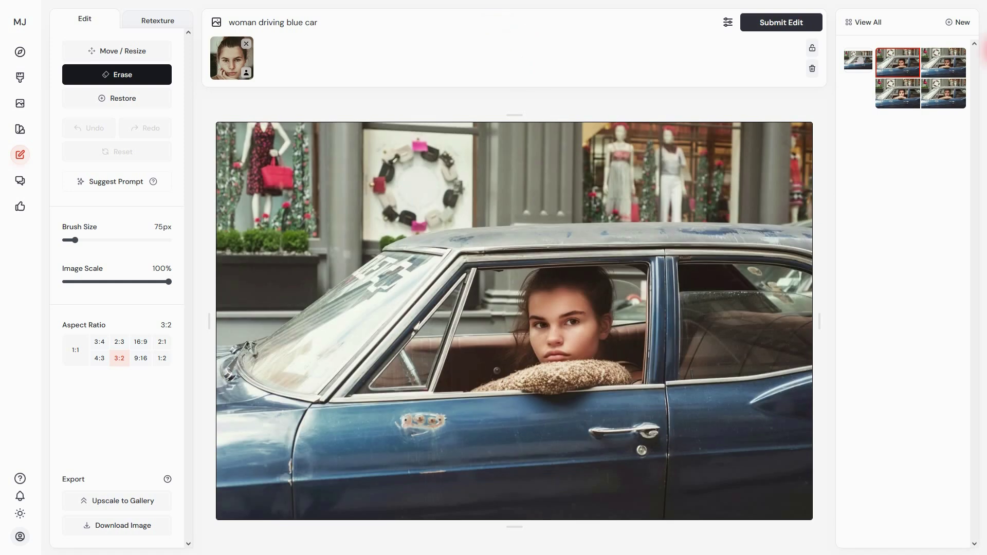
{"action": "left_click", "coordinate": [939, 63]}
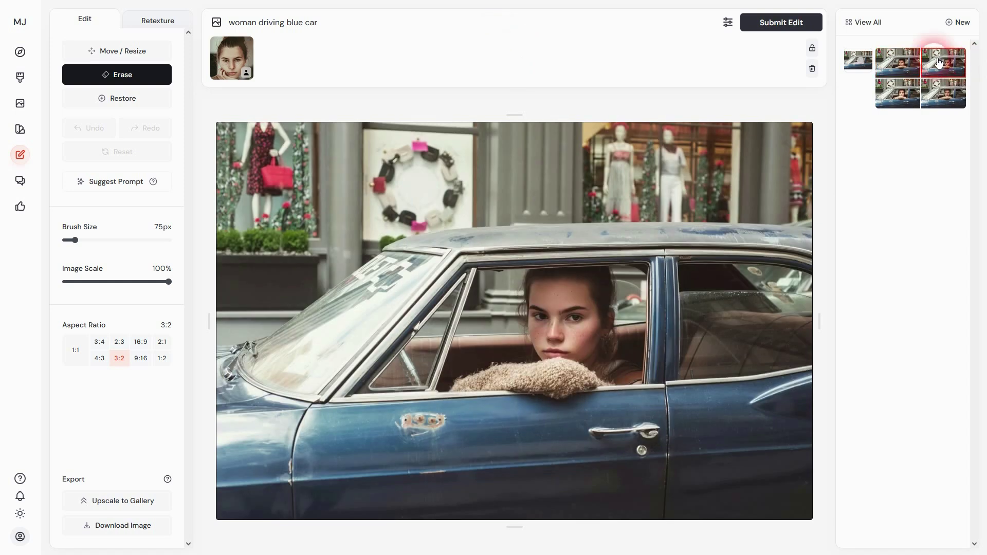
{"action": "left_click", "coordinate": [900, 100]}
{"action": "left_click", "coordinate": [942, 102]}
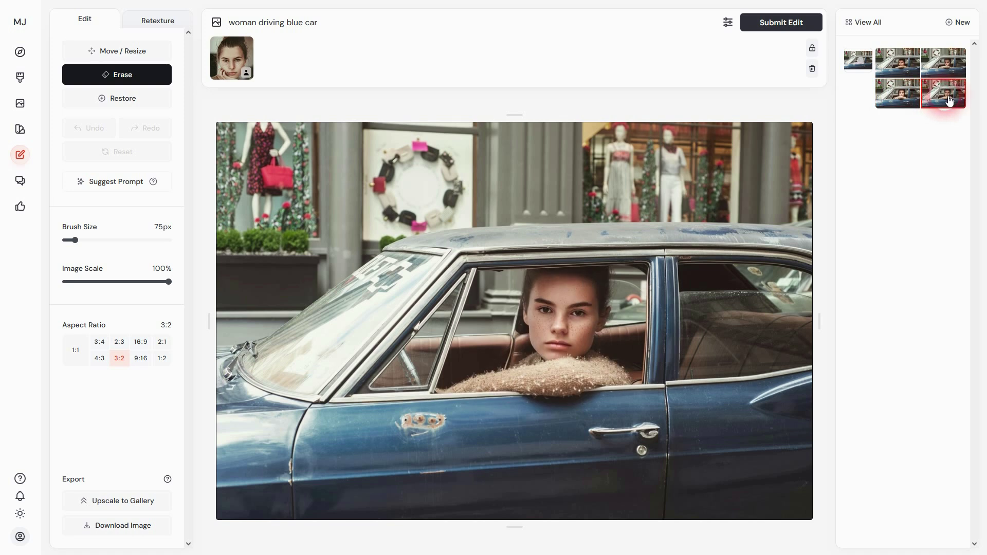
{"action": "left_click", "coordinate": [897, 63]}
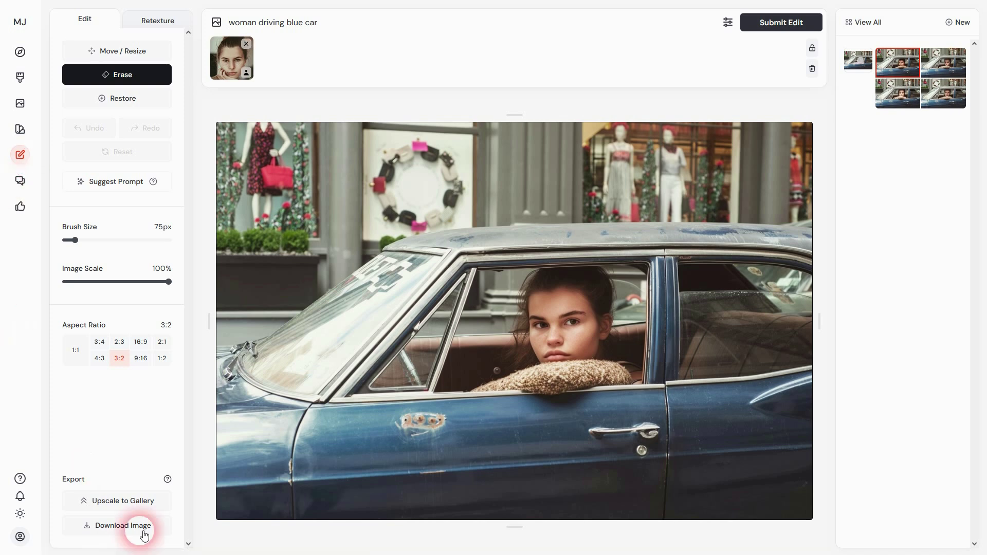
Upscale the chosen woman-in-car image to the gallery, then open the finished upscale from the Create page.
{"action": "left_click", "coordinate": [110, 500]}
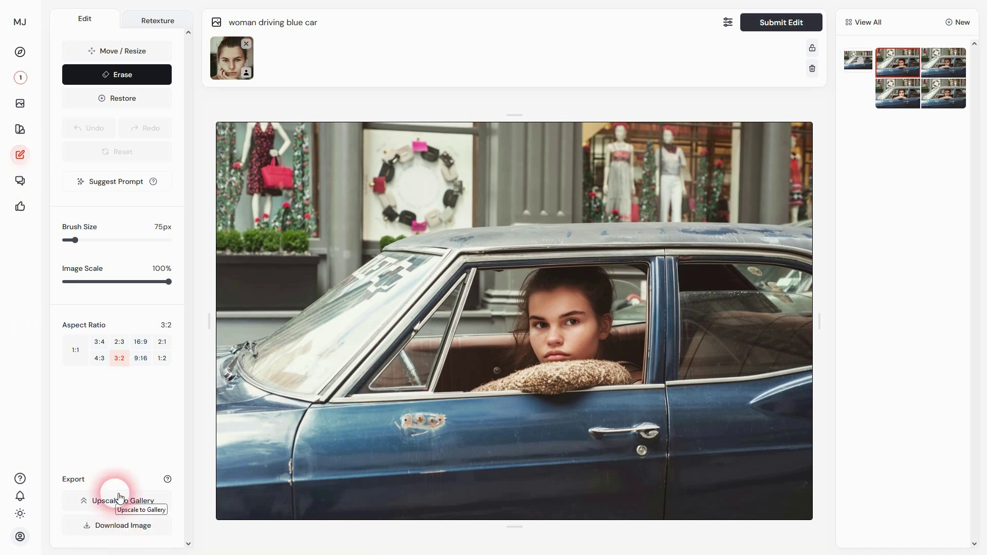
{"action": "left_click", "coordinate": [26, 101]}
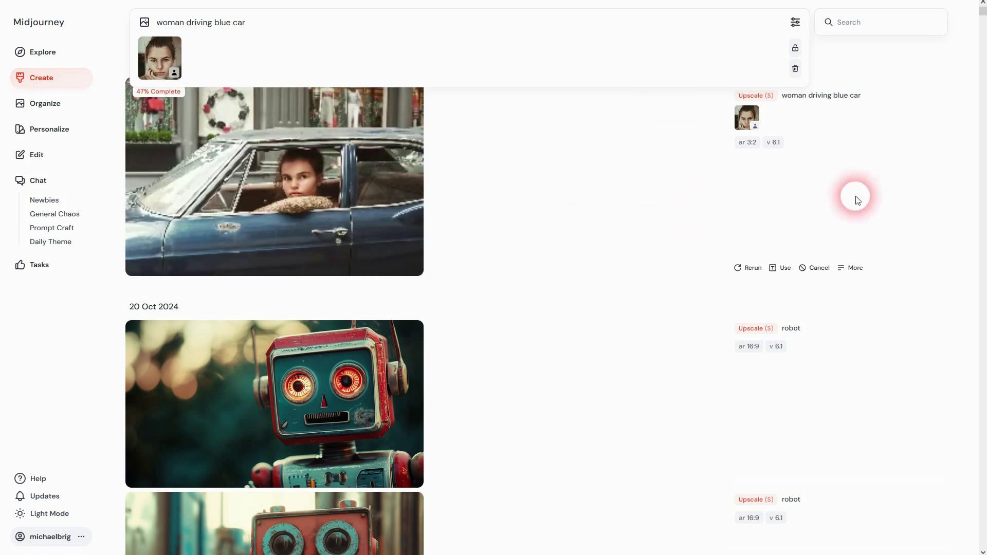
{"action": "left_click", "coordinate": [498, 119]}
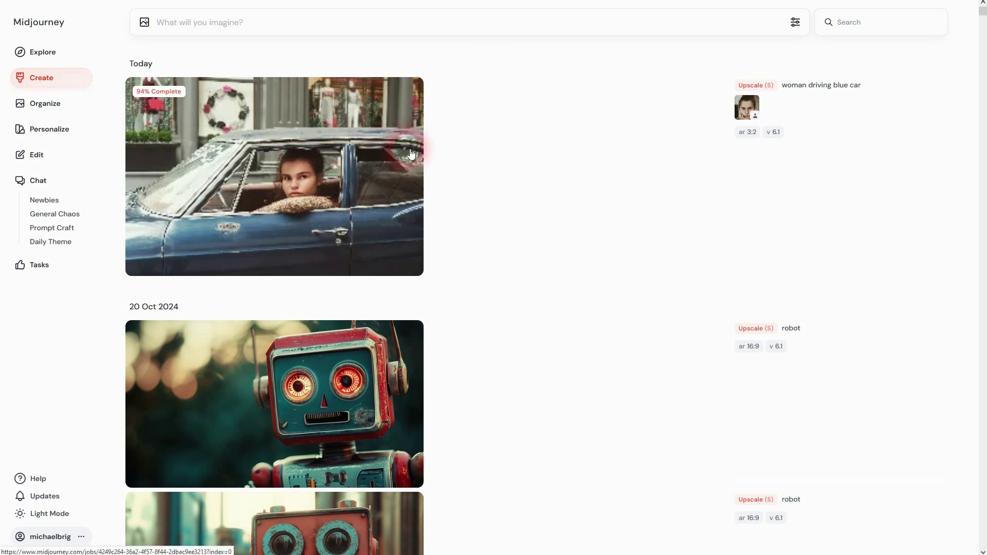
{"action": "left_click", "coordinate": [285, 178]}
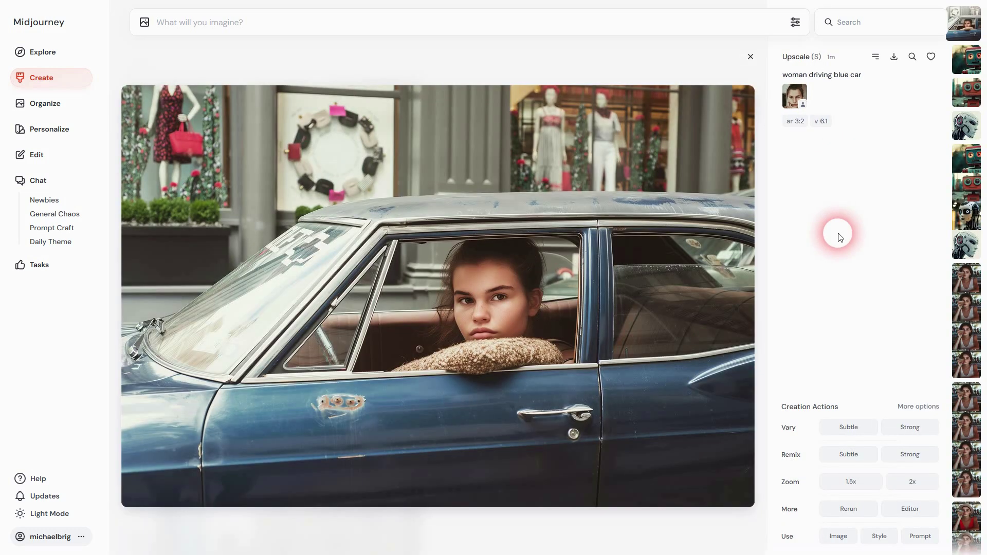